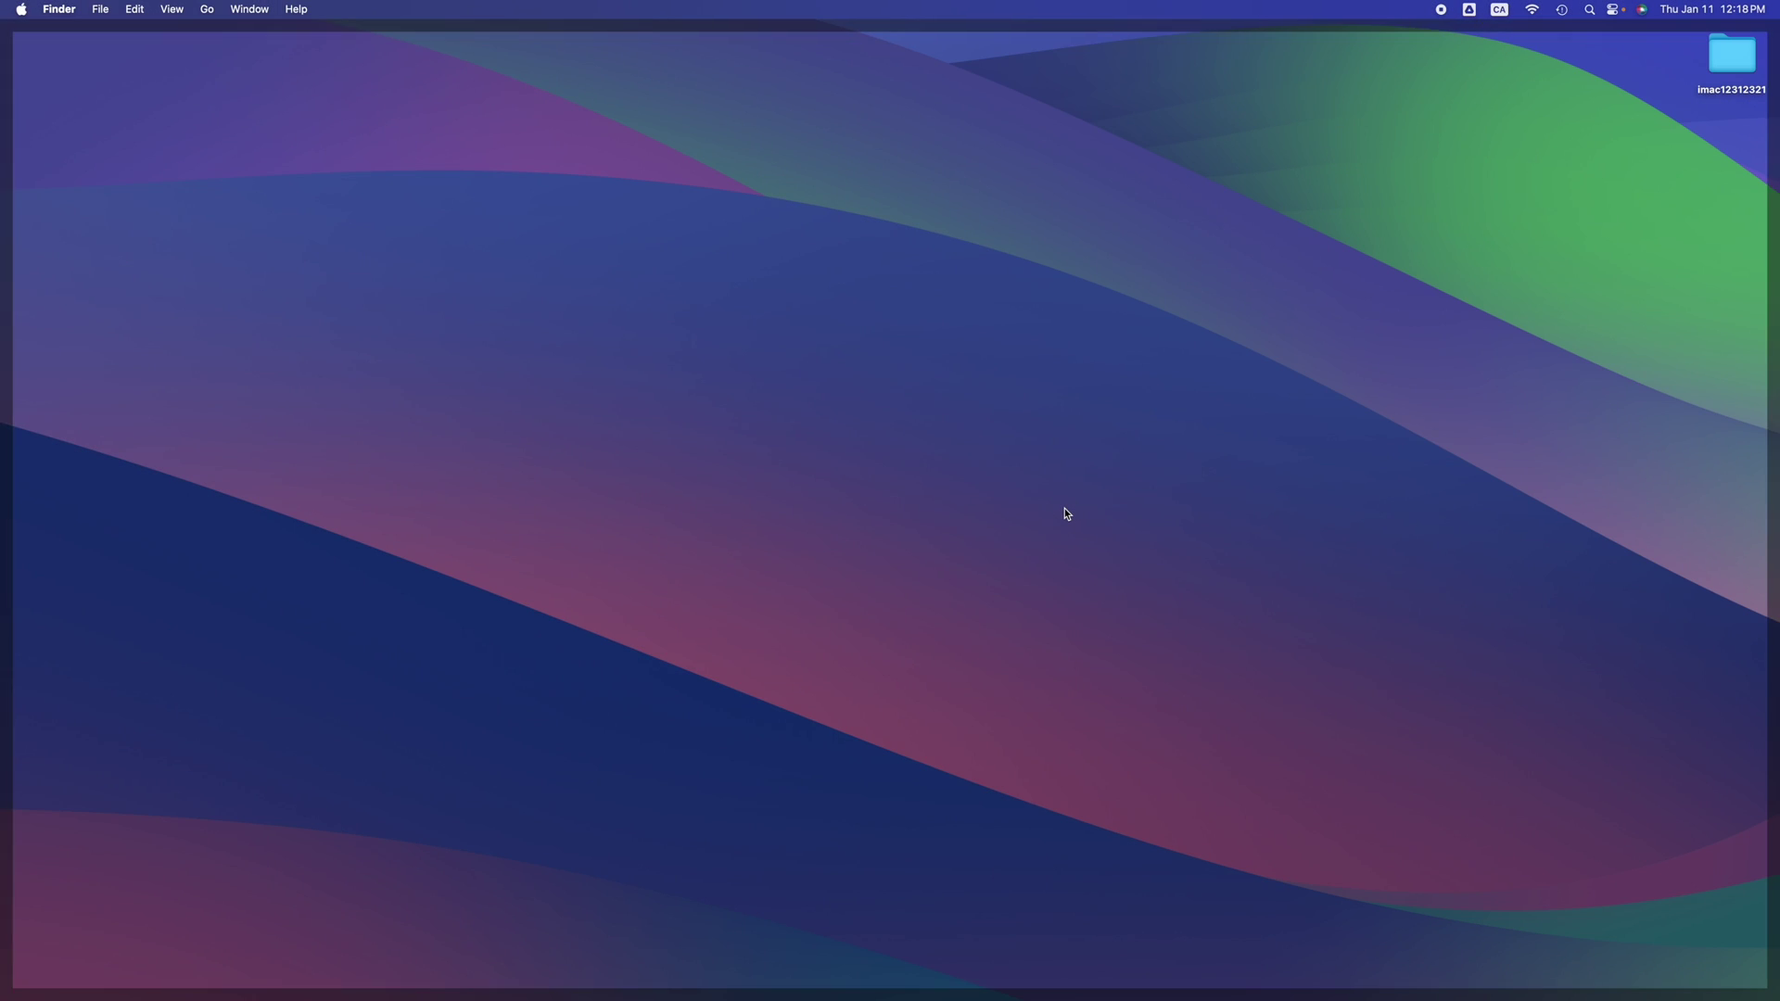
Launch Safari and run a Google search for 'dropbox', centring the browser window.
mouse_move(797, 987)
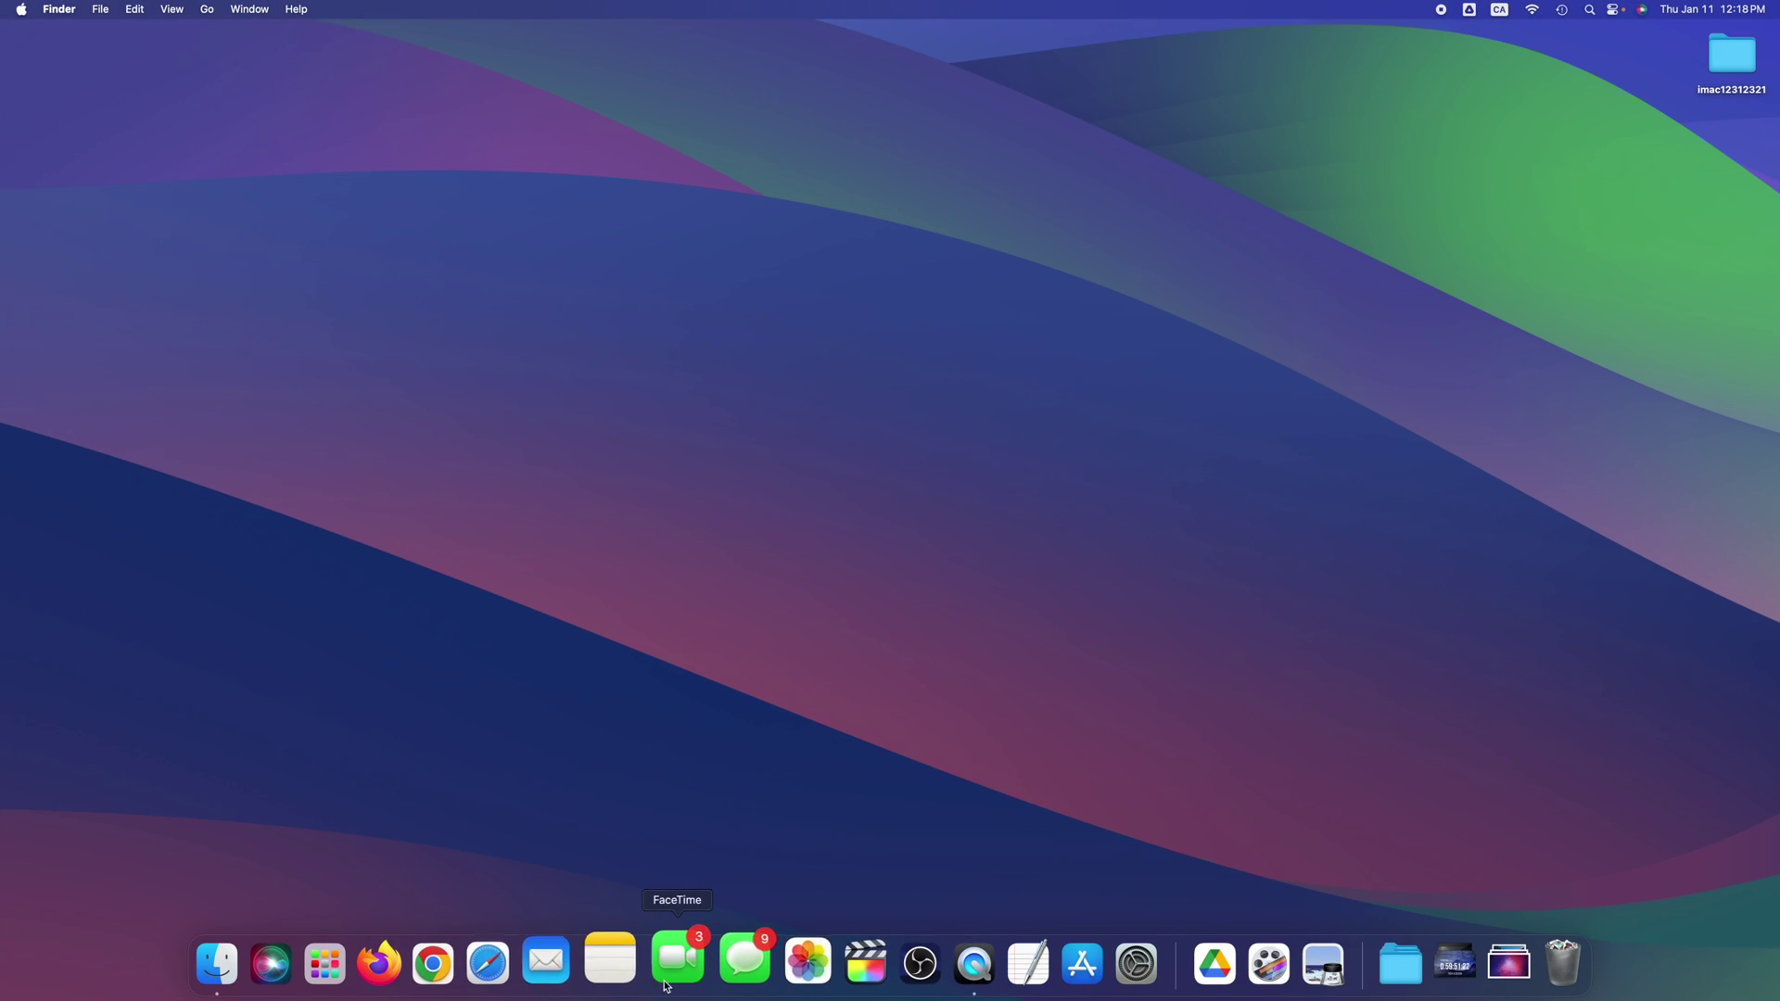
left_click(516, 964)
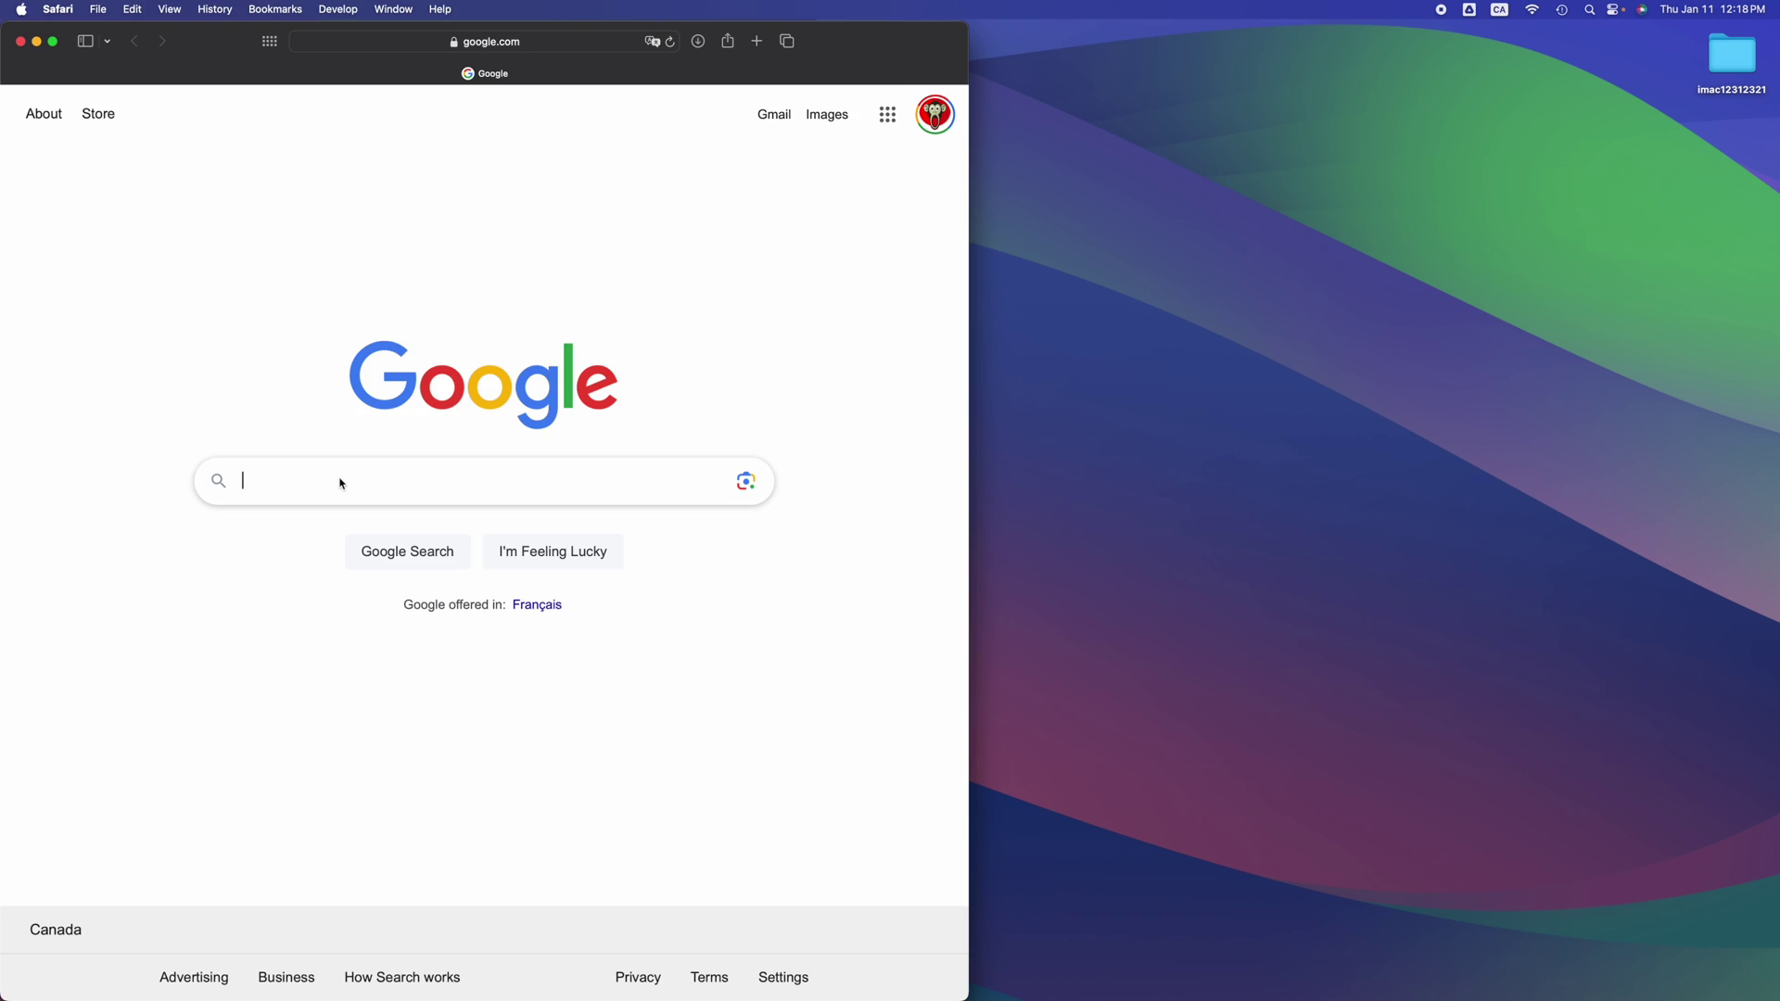
left_click(341, 483)
type("d")
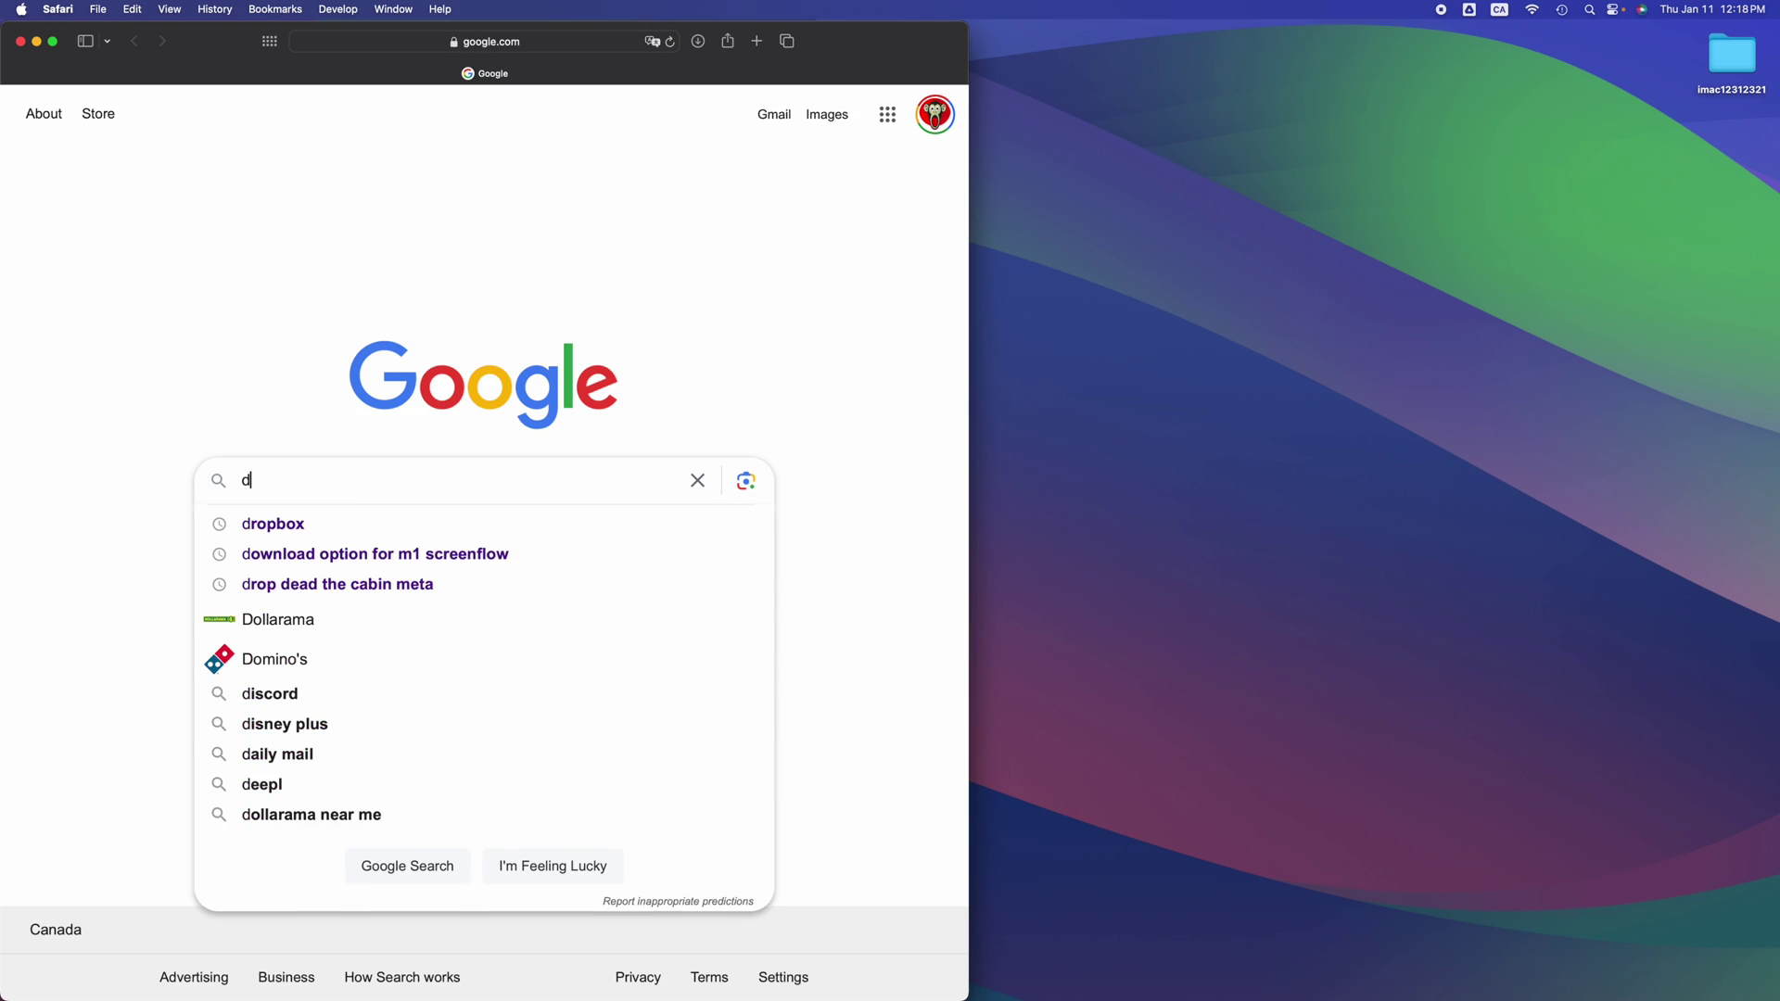
type("ropbox")
key("Return")
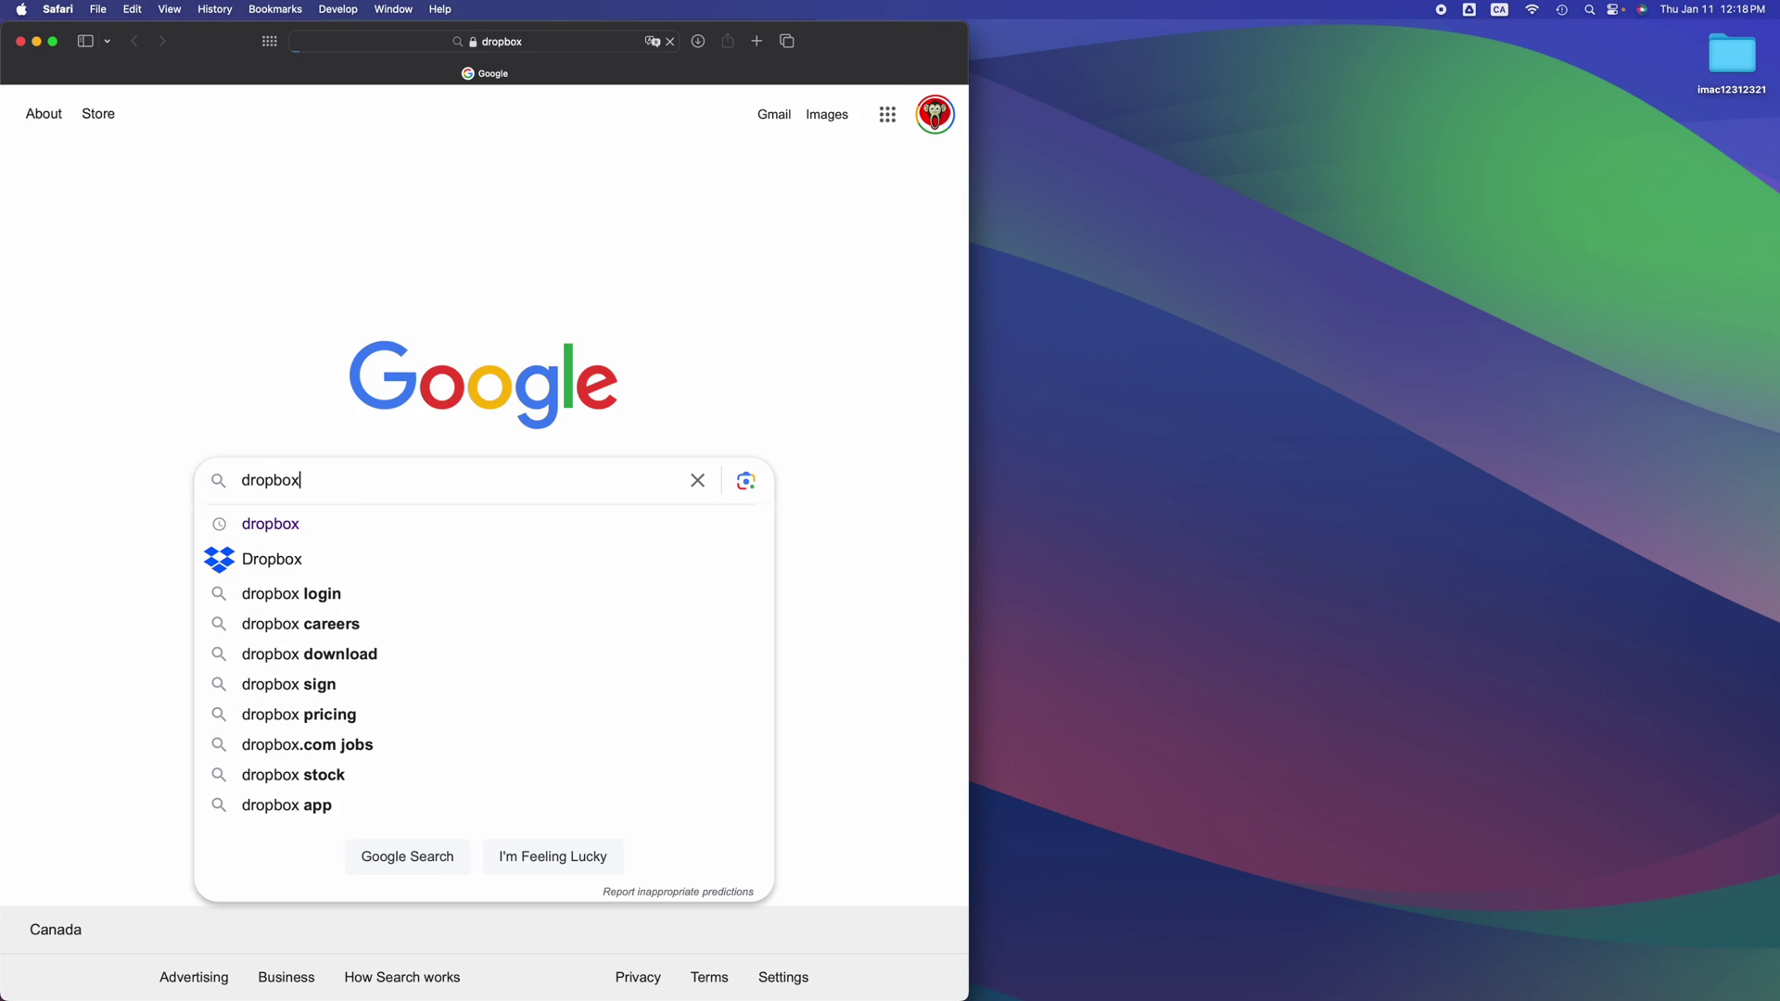
left_click_drag(817, 56, 1408, 67)
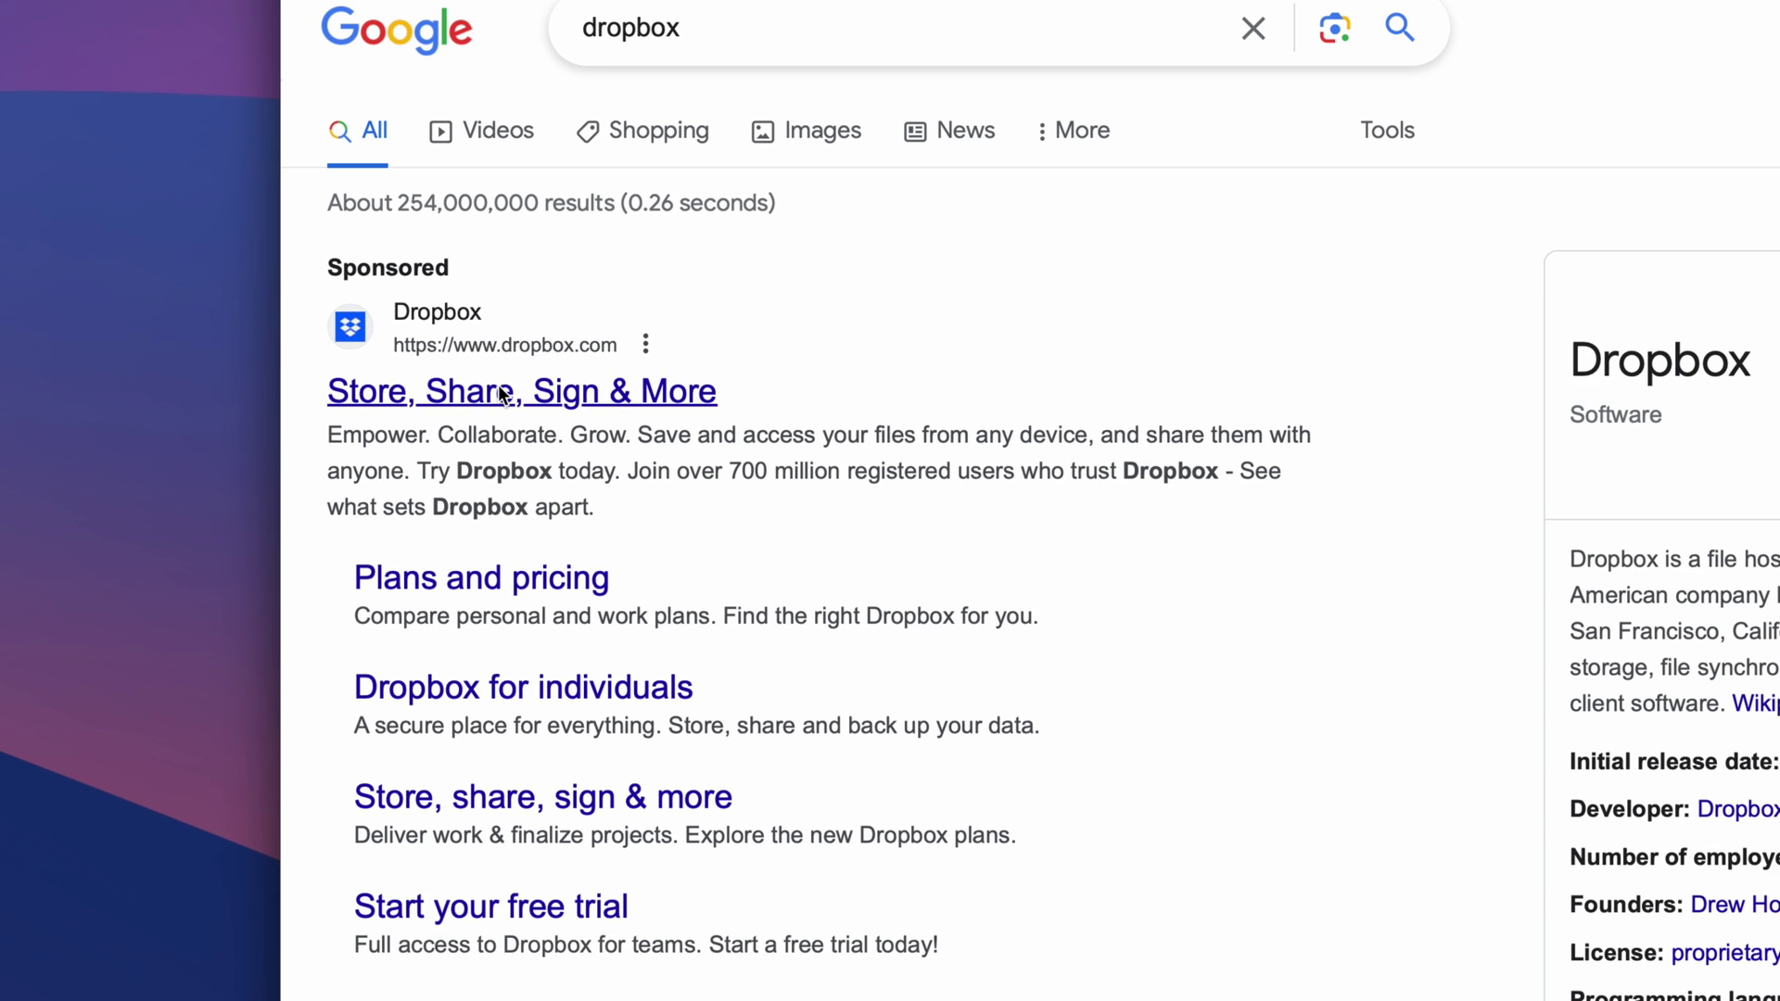
Go to dropbox.com via the sponsored result and download the desktop app installer from Get app.
left_click(498, 388)
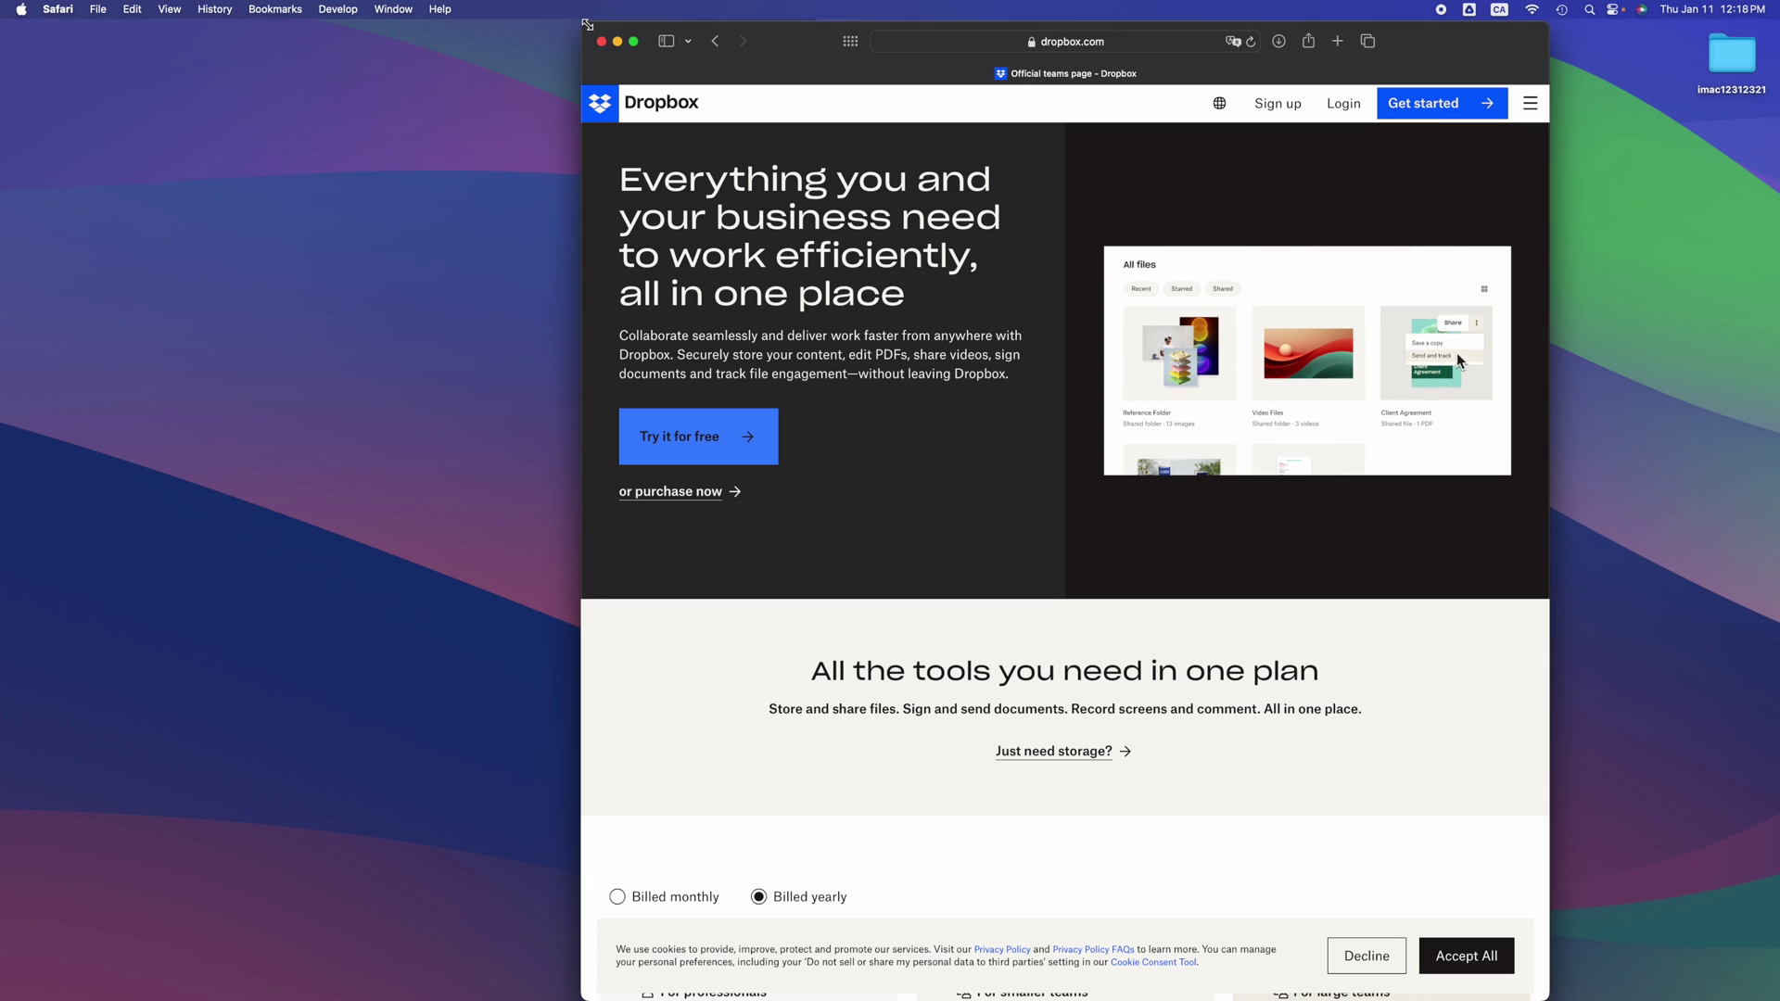
left_click_drag(587, 24, 138, 23)
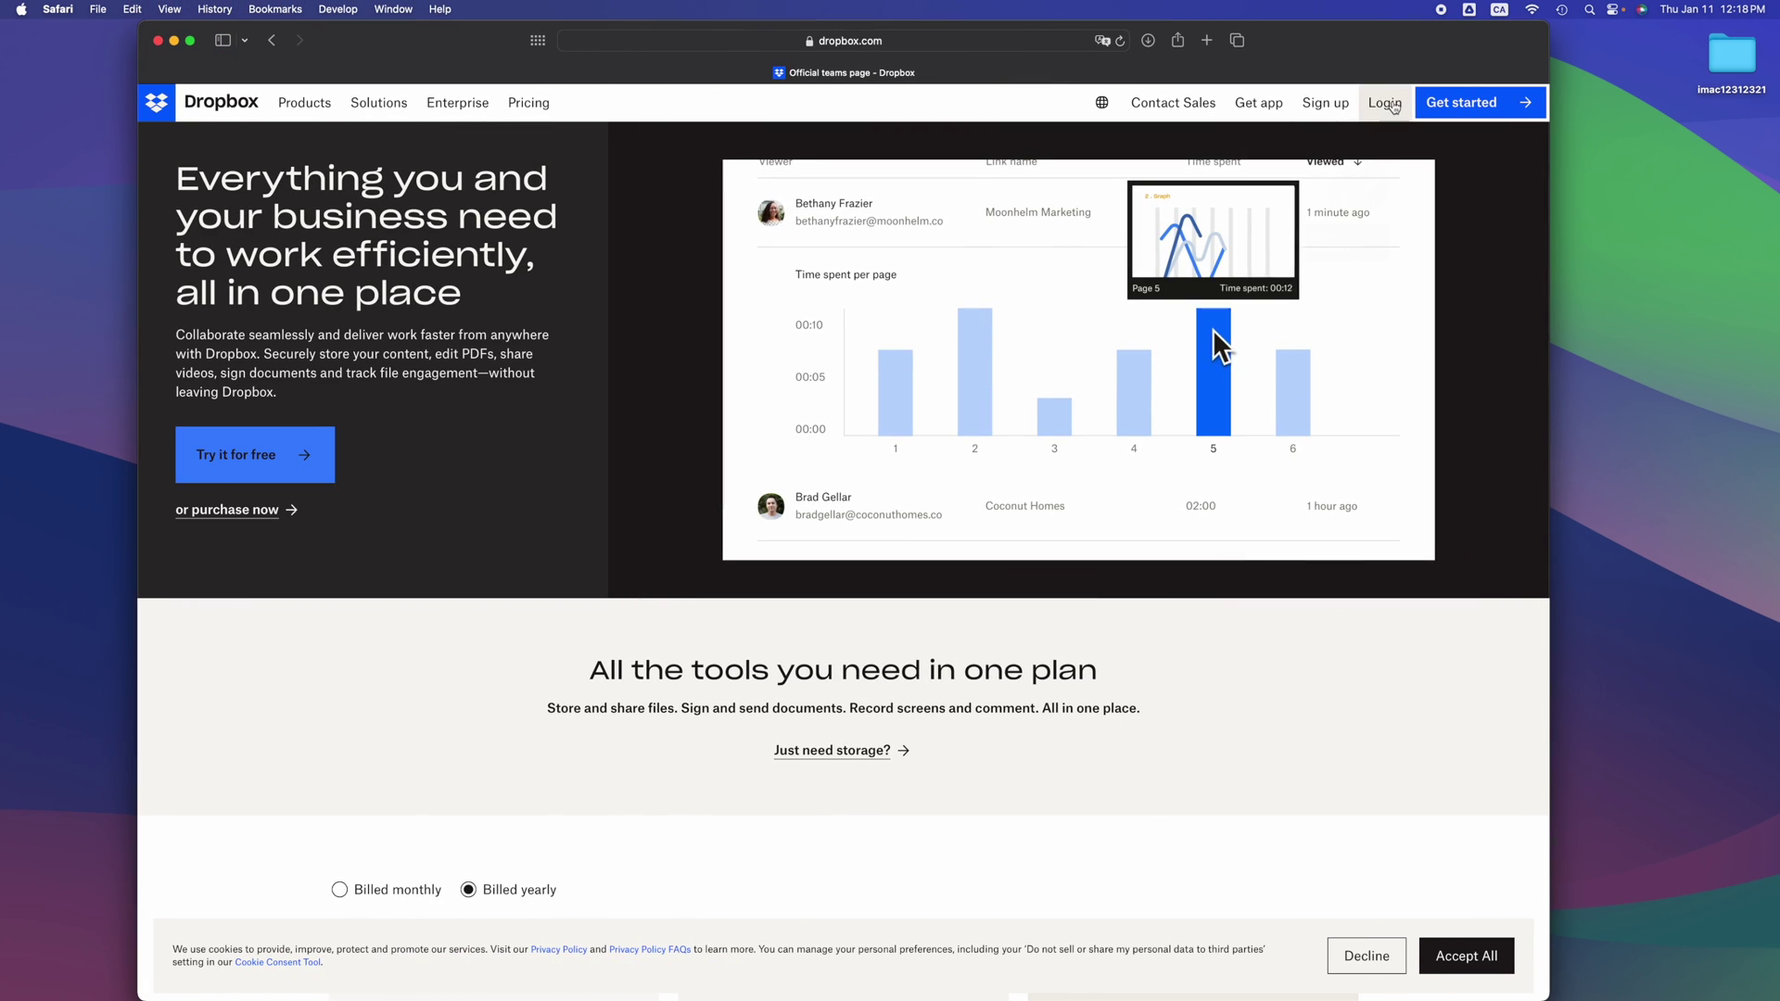
mouse_move(1262, 108)
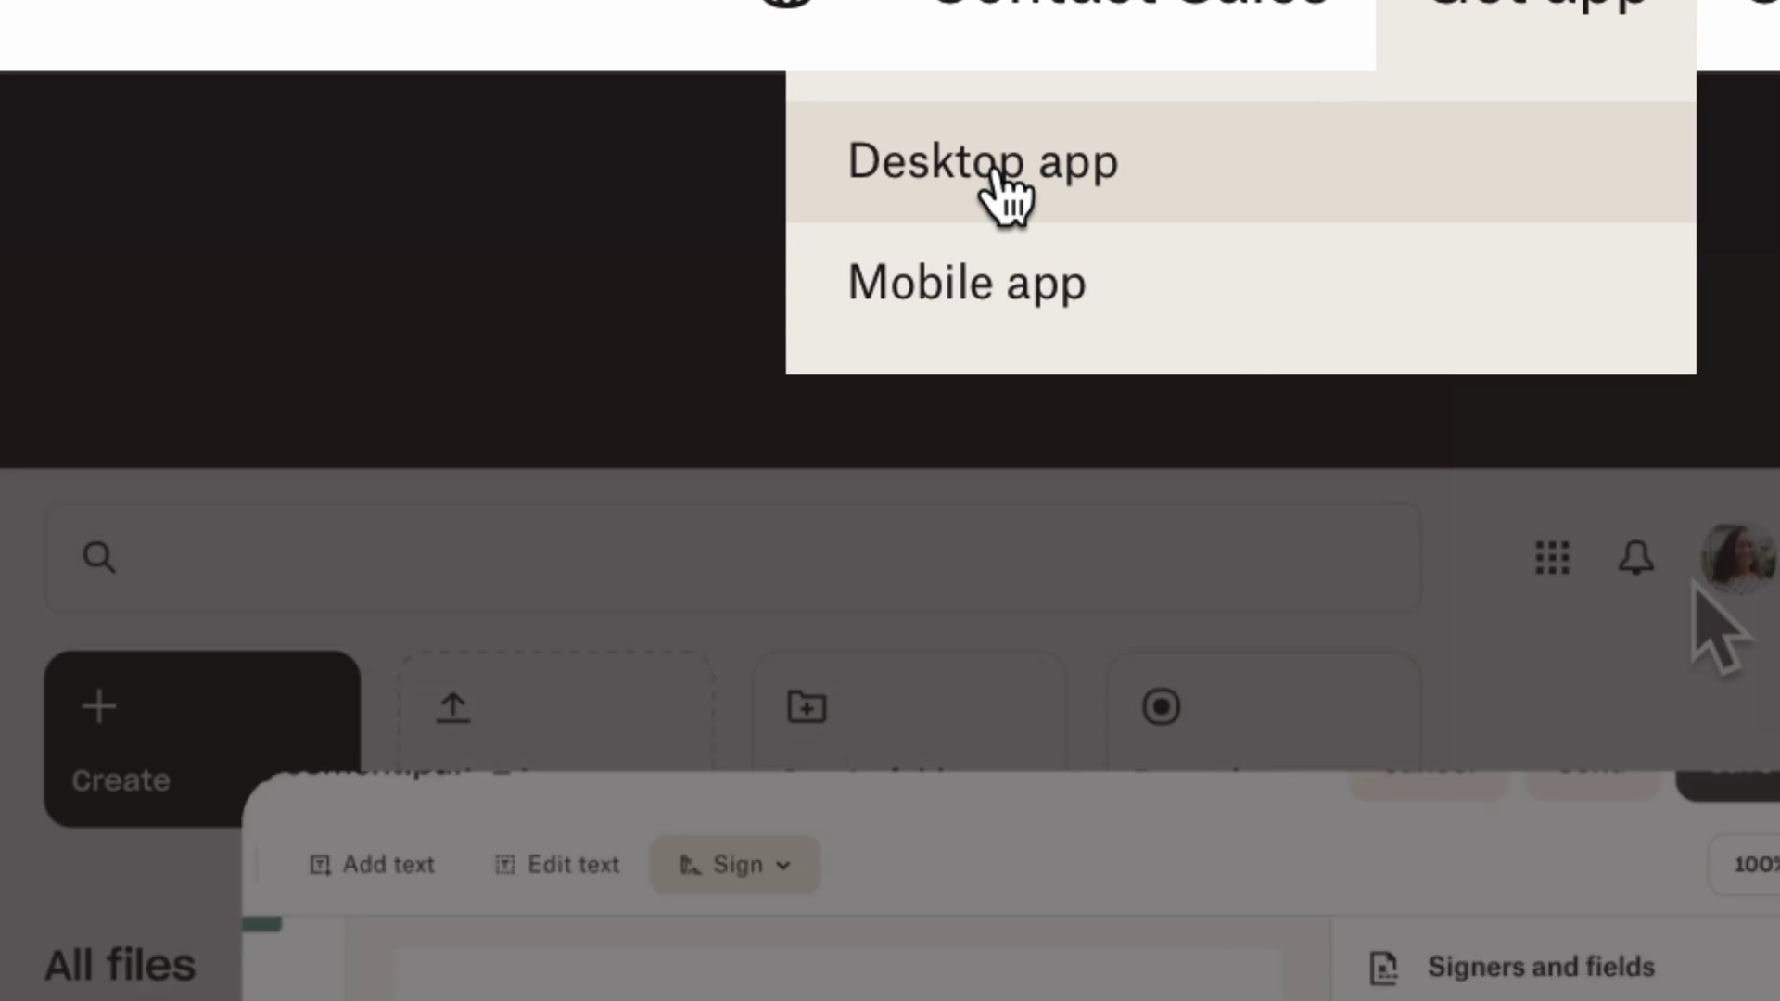
left_click(994, 176)
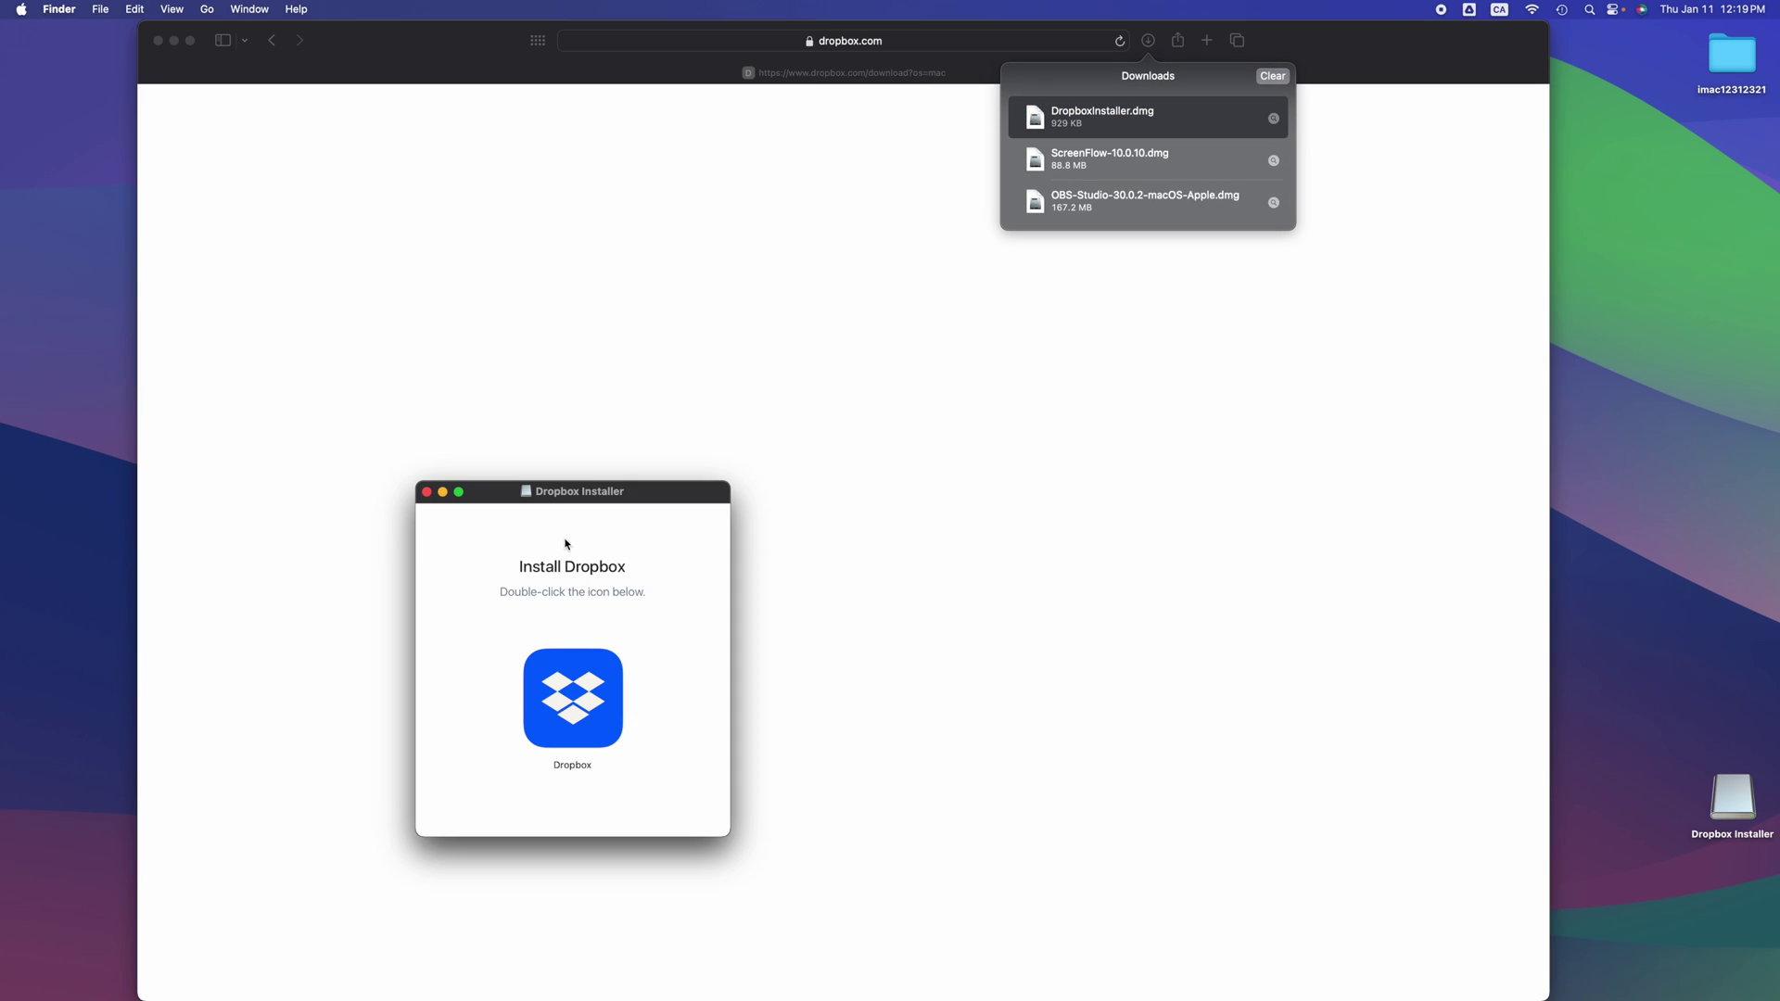
Launch the Dropbox installer and approve opening it in the security prompt.
left_click_drag(535, 502, 685, 364)
double_click(719, 528)
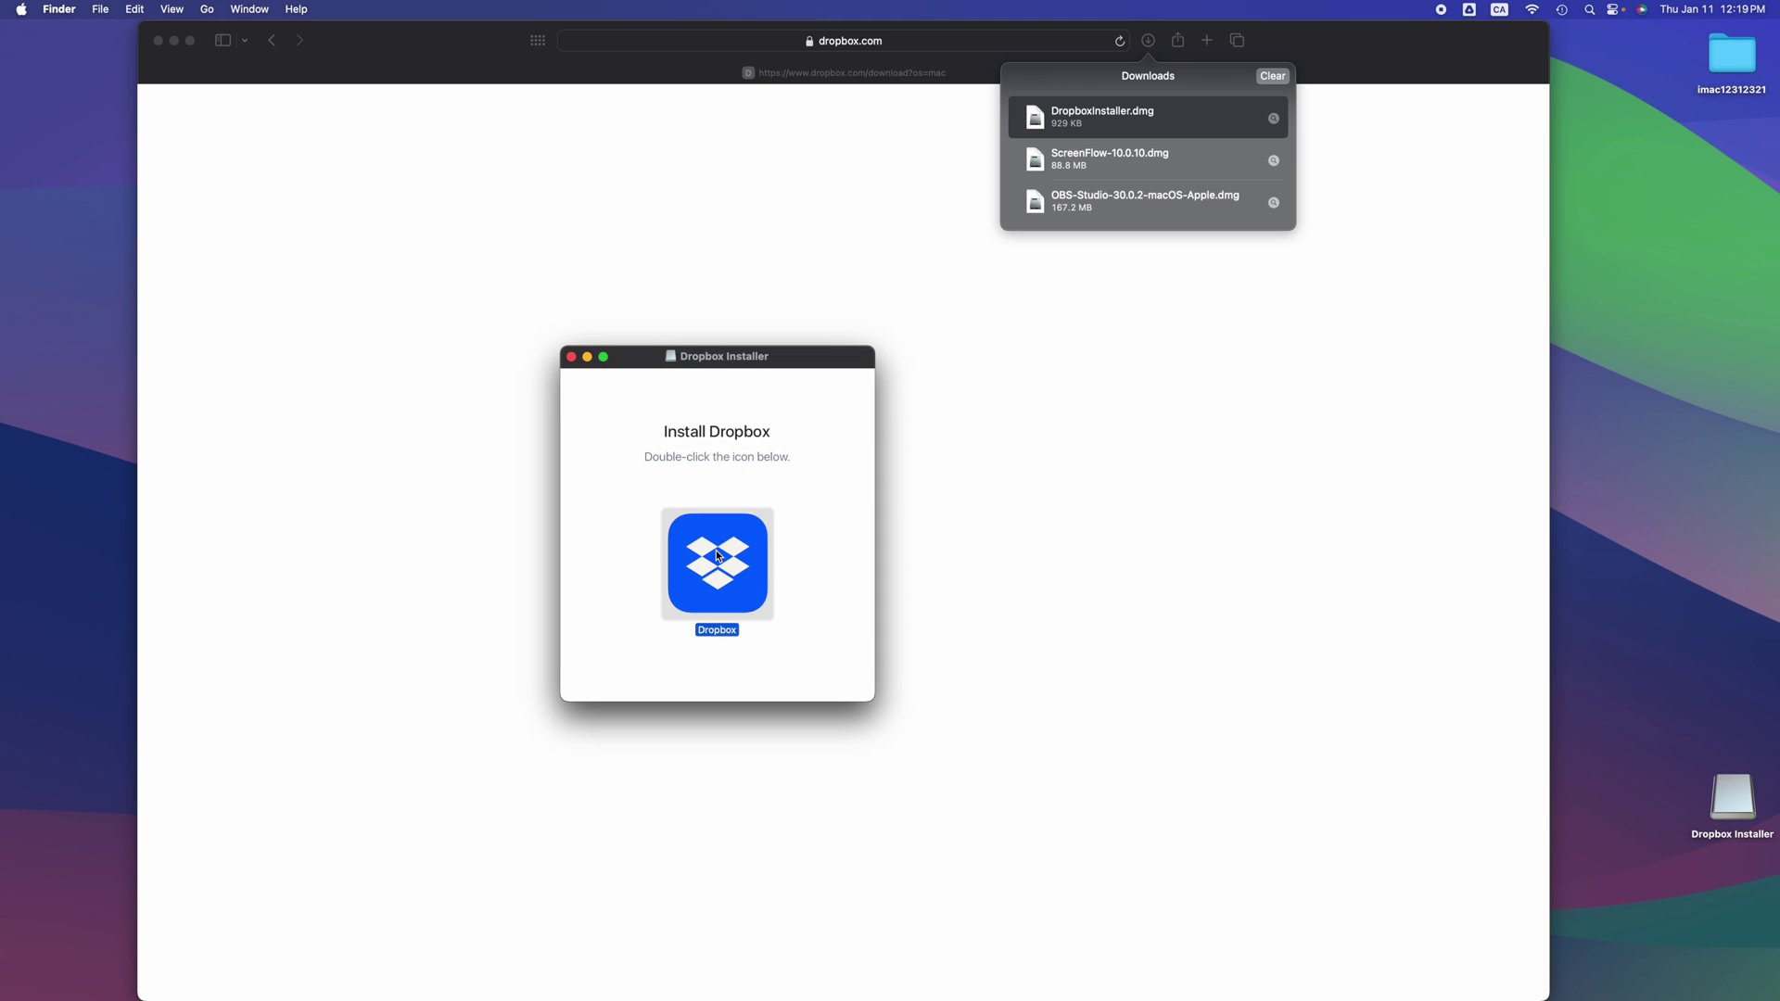
left_click(889, 367)
Move the Dropbox Installer disk higher on the desktop and dismiss its options menu without ejecting.
left_click_drag(1755, 806, 1694, 372)
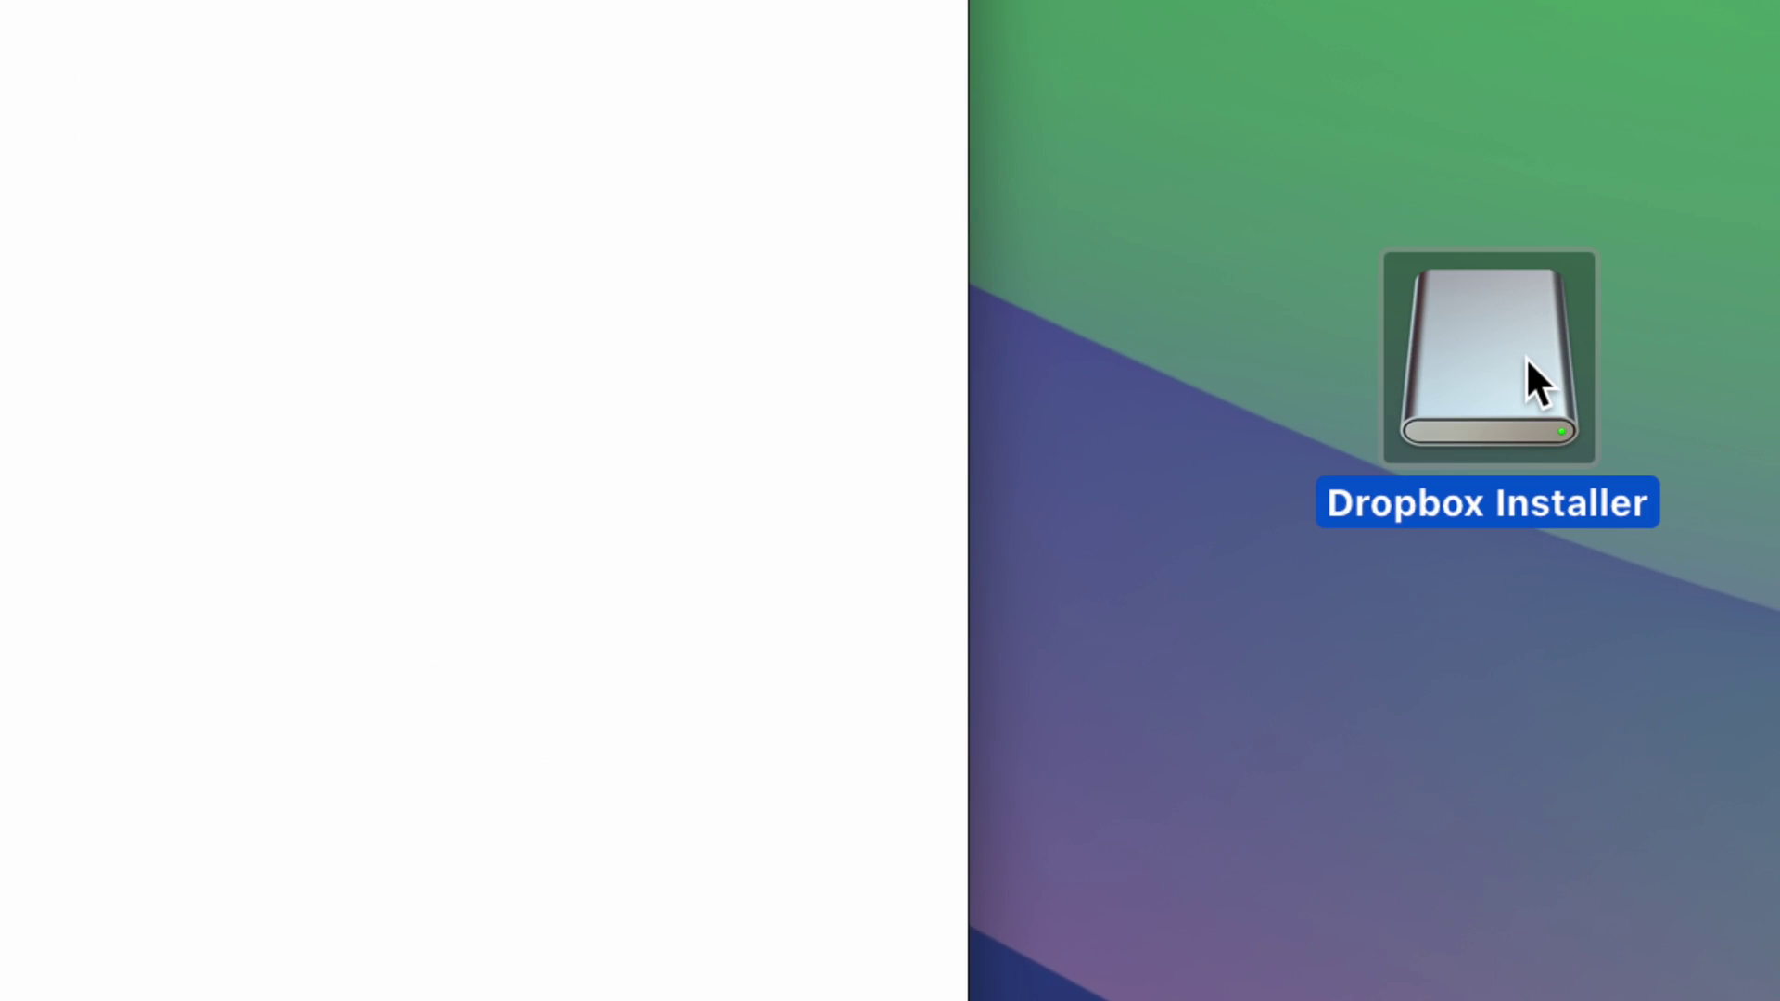
right_click(1693, 365)
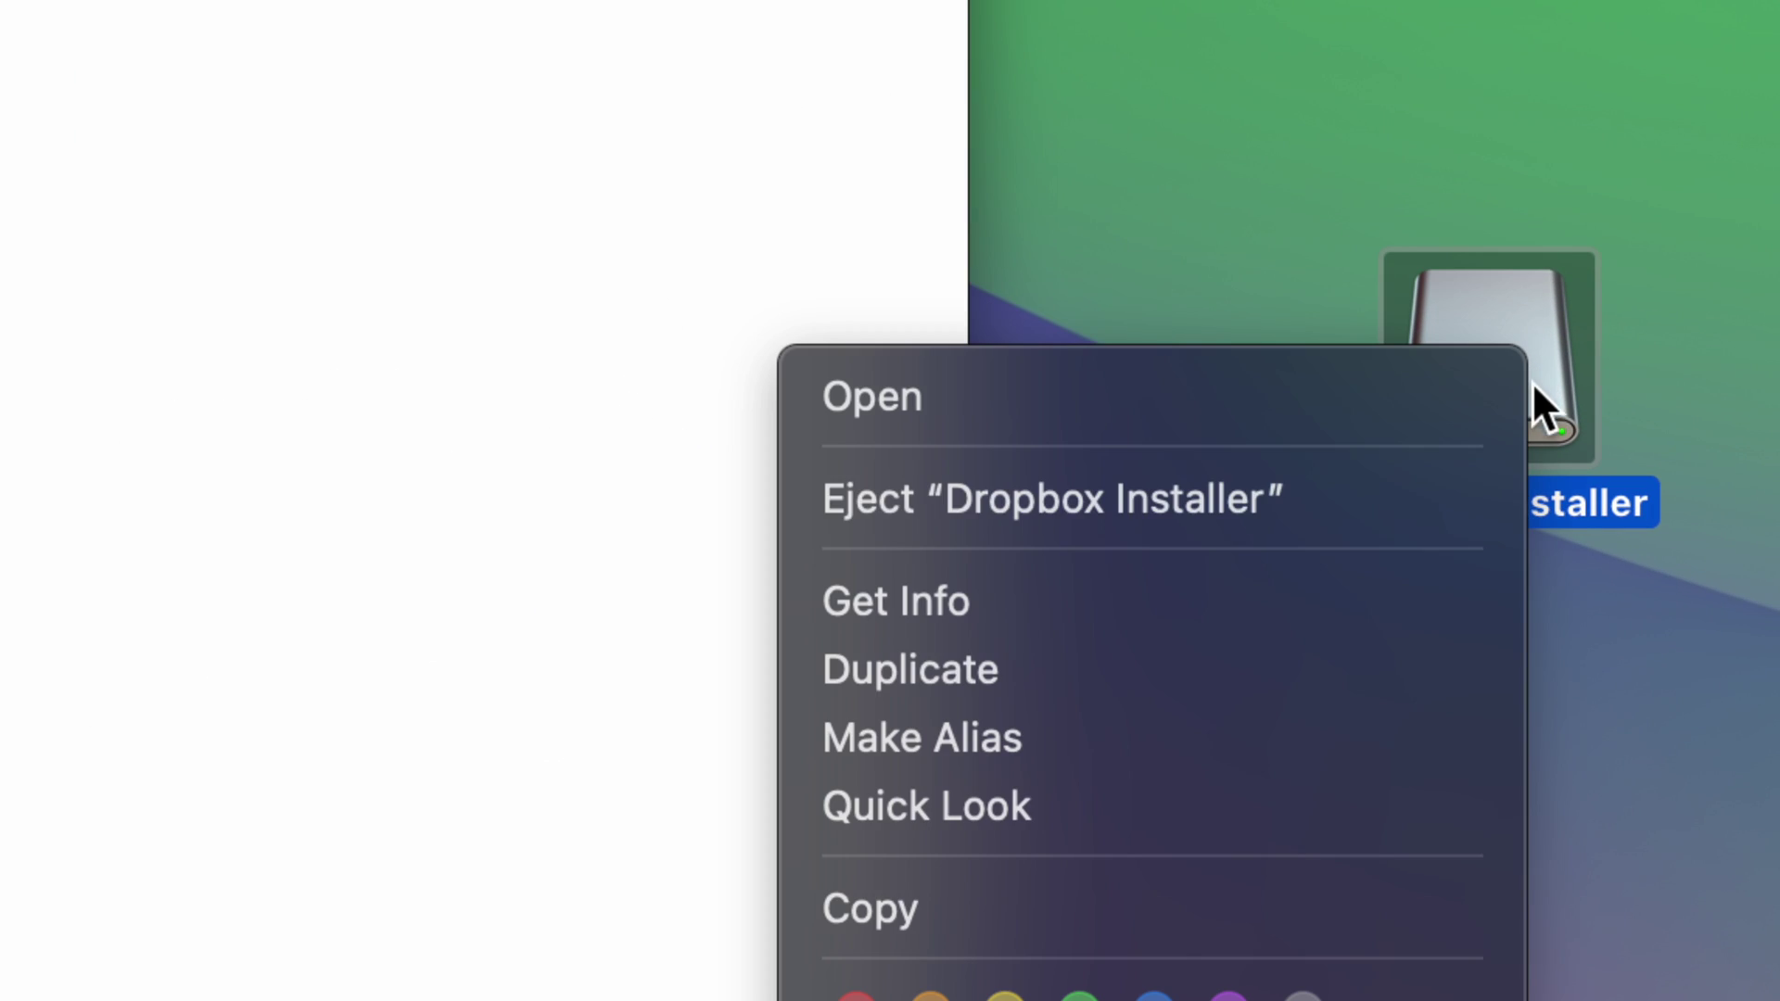
left_click(1268, 100)
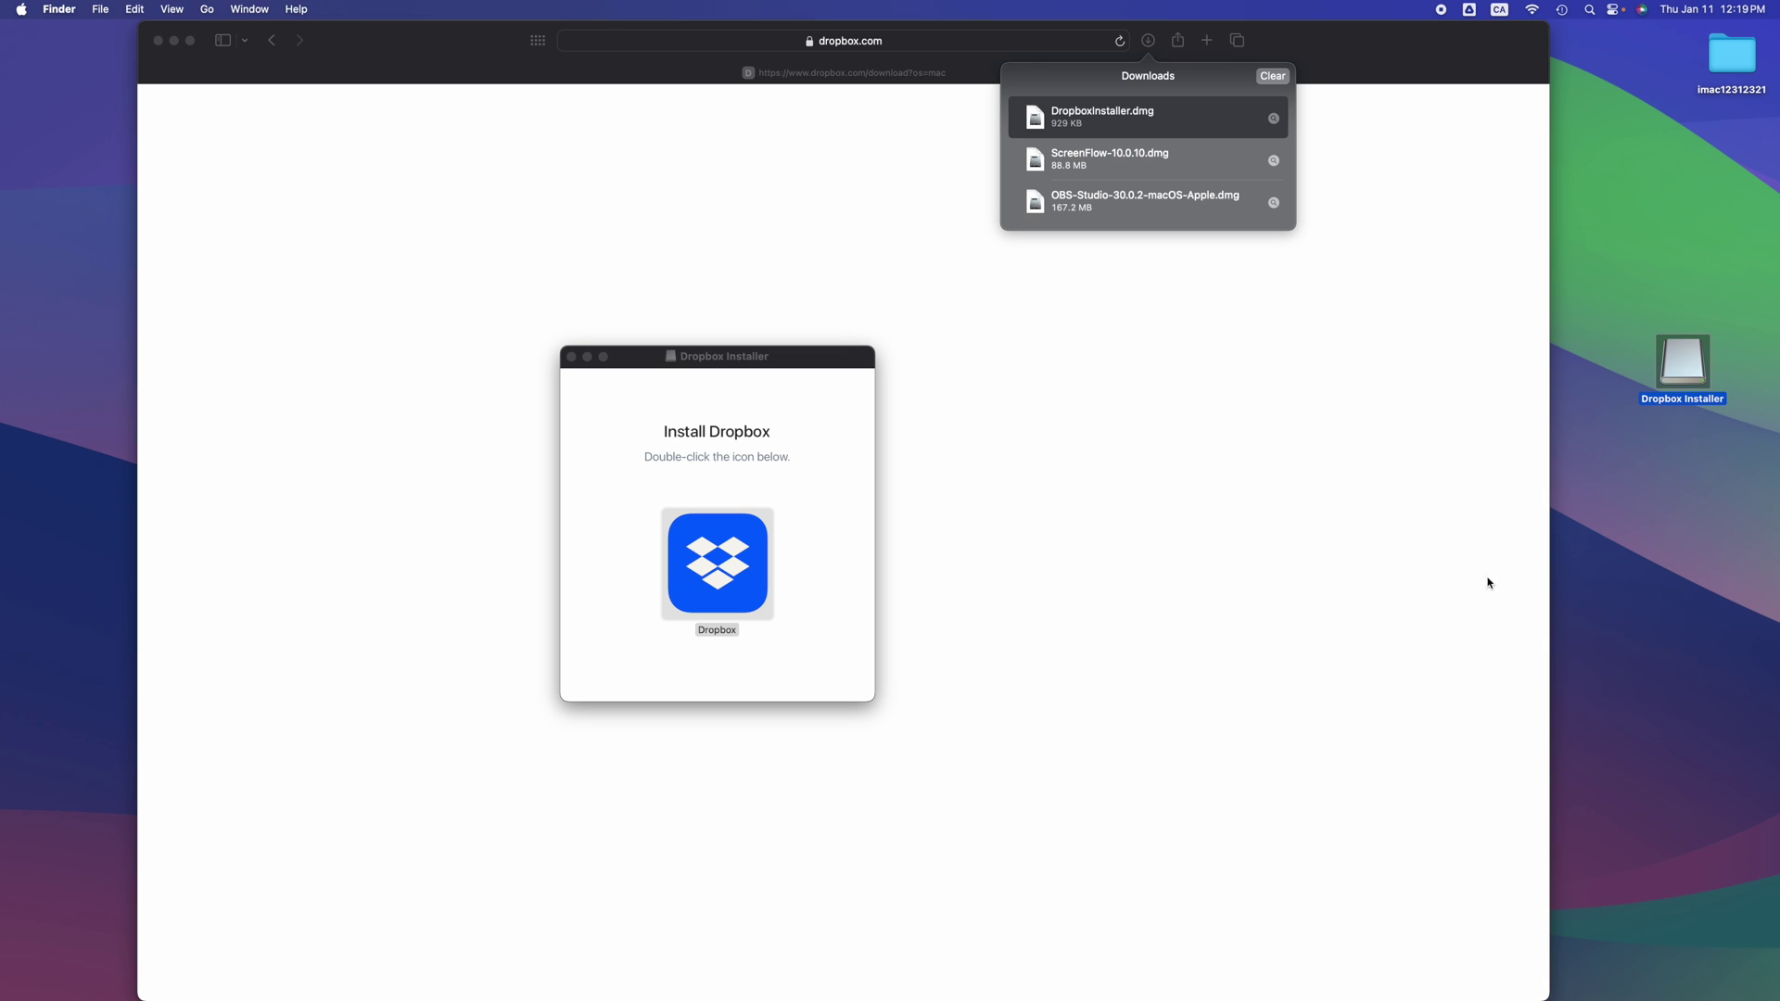
mouse_move(1371, 983)
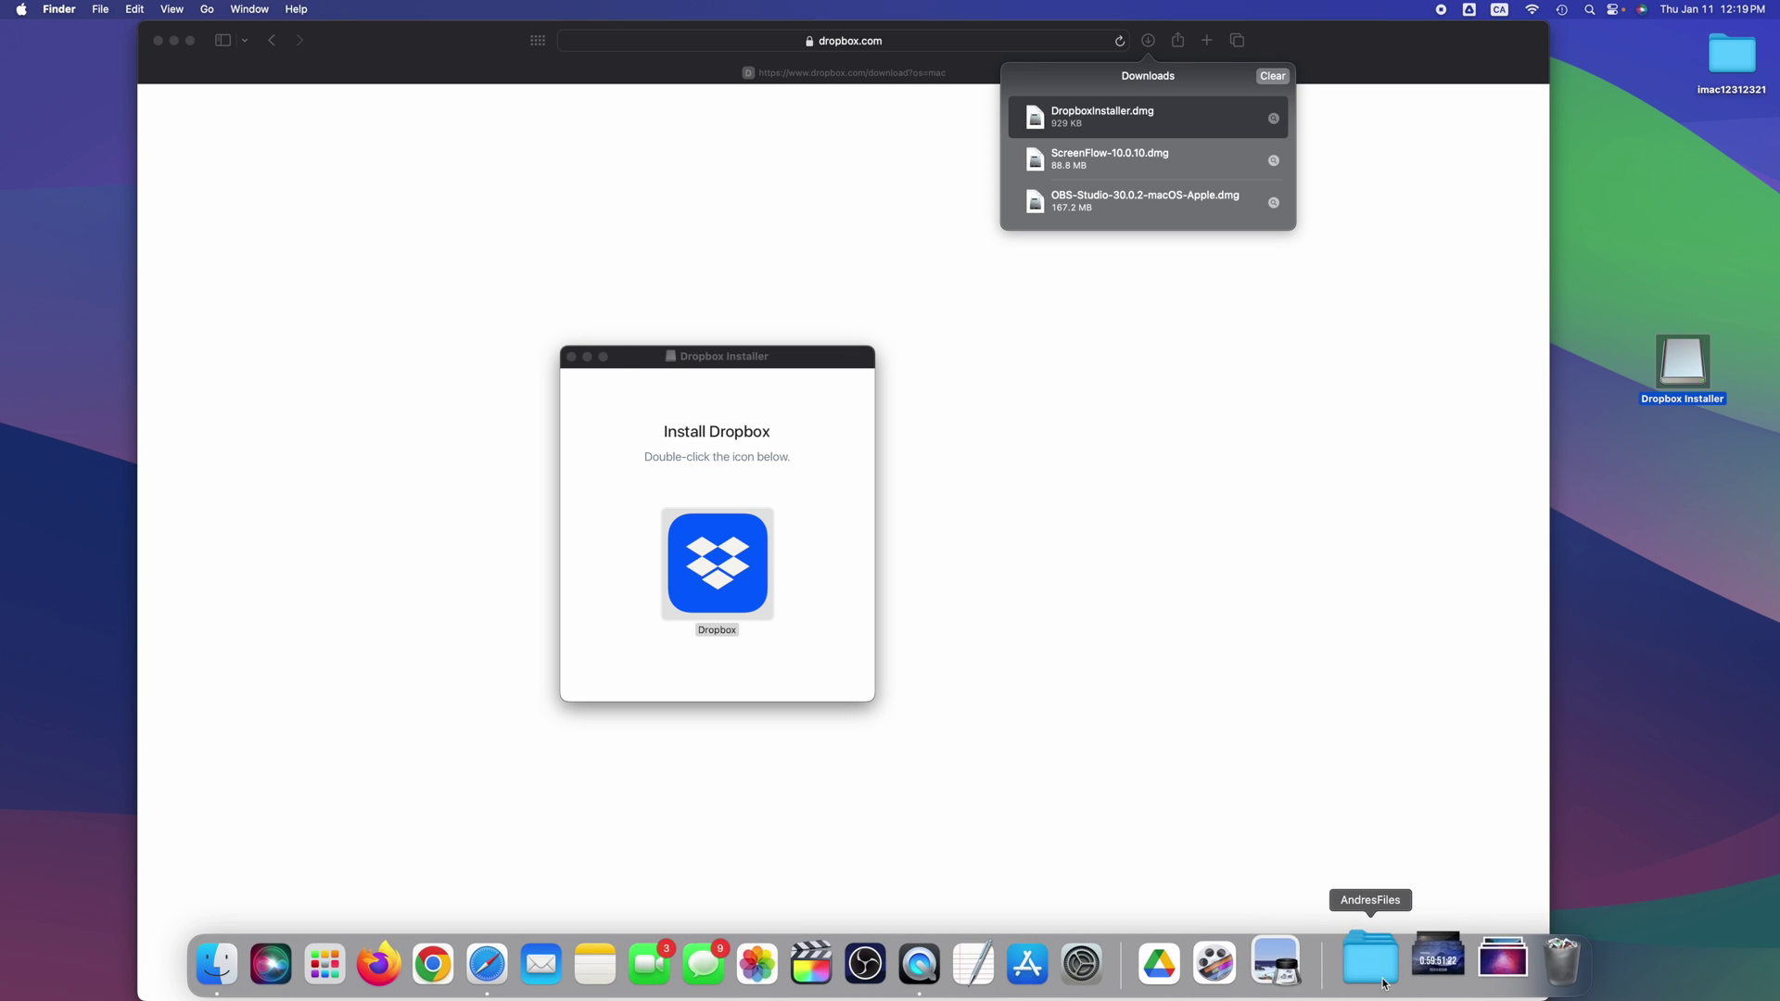
Launch Dropbox from Finder's Applications folder and move its welcome window and accessibility prompt aside.
left_click(246, 992)
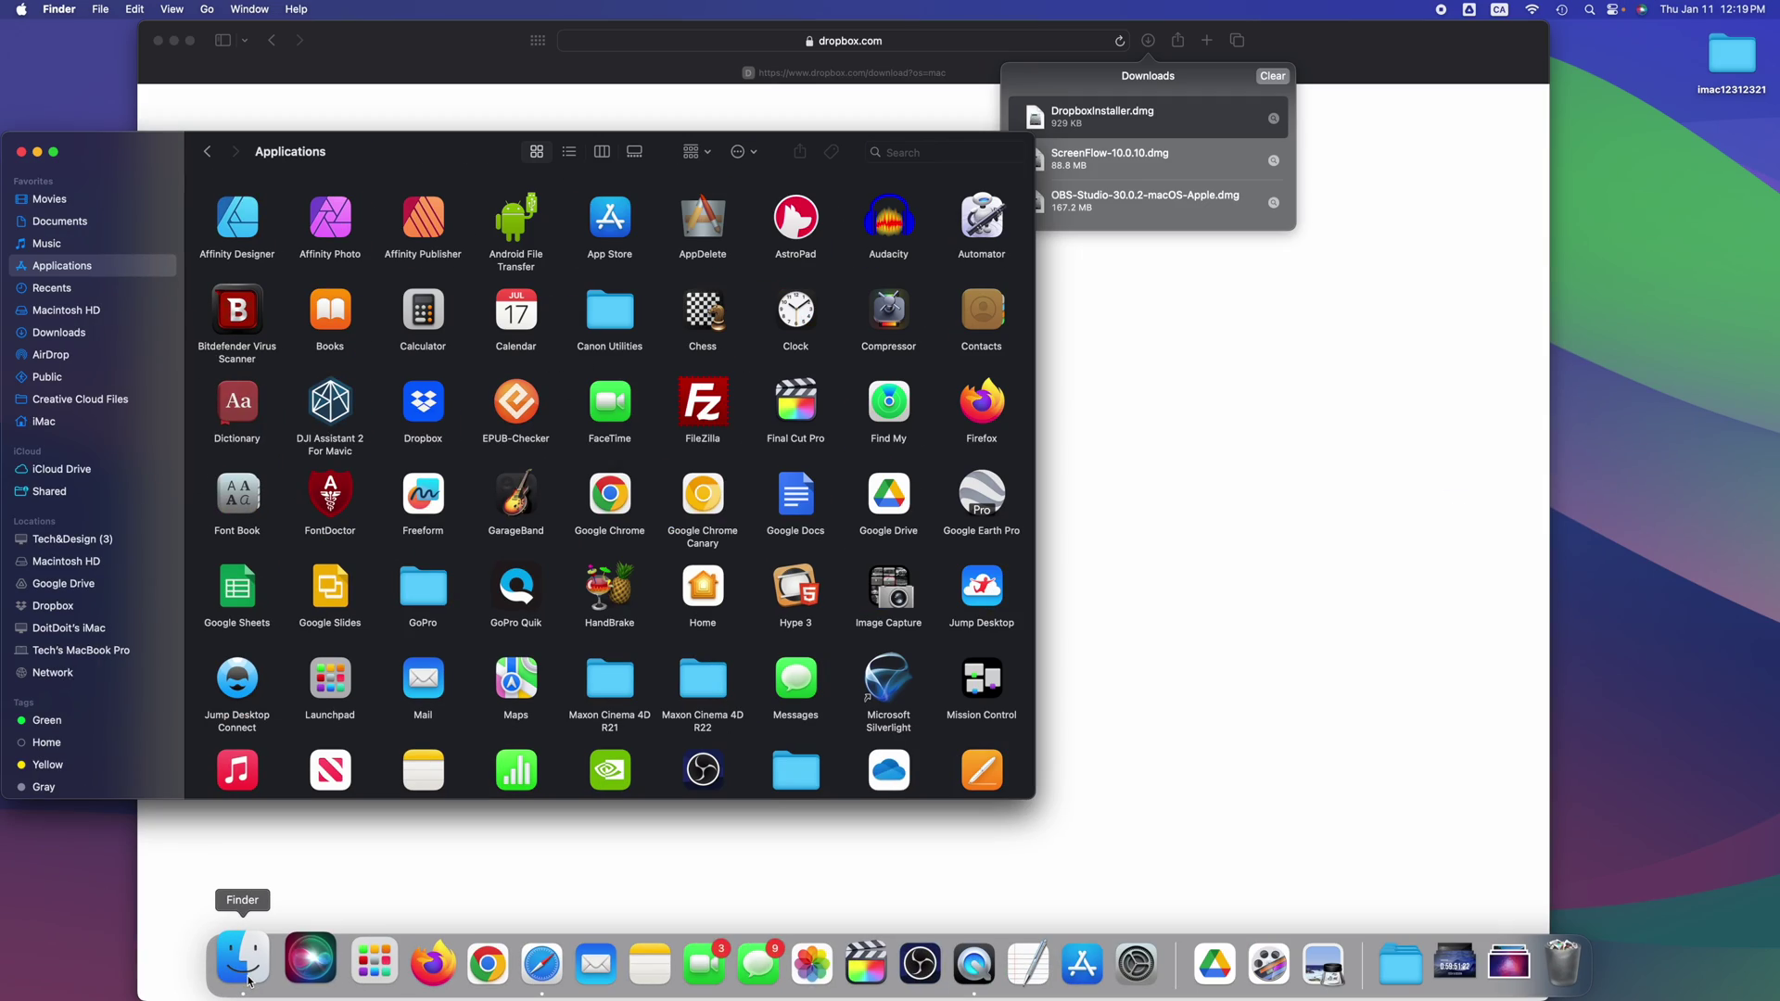
left_click_drag(152, 137, 803, 179)
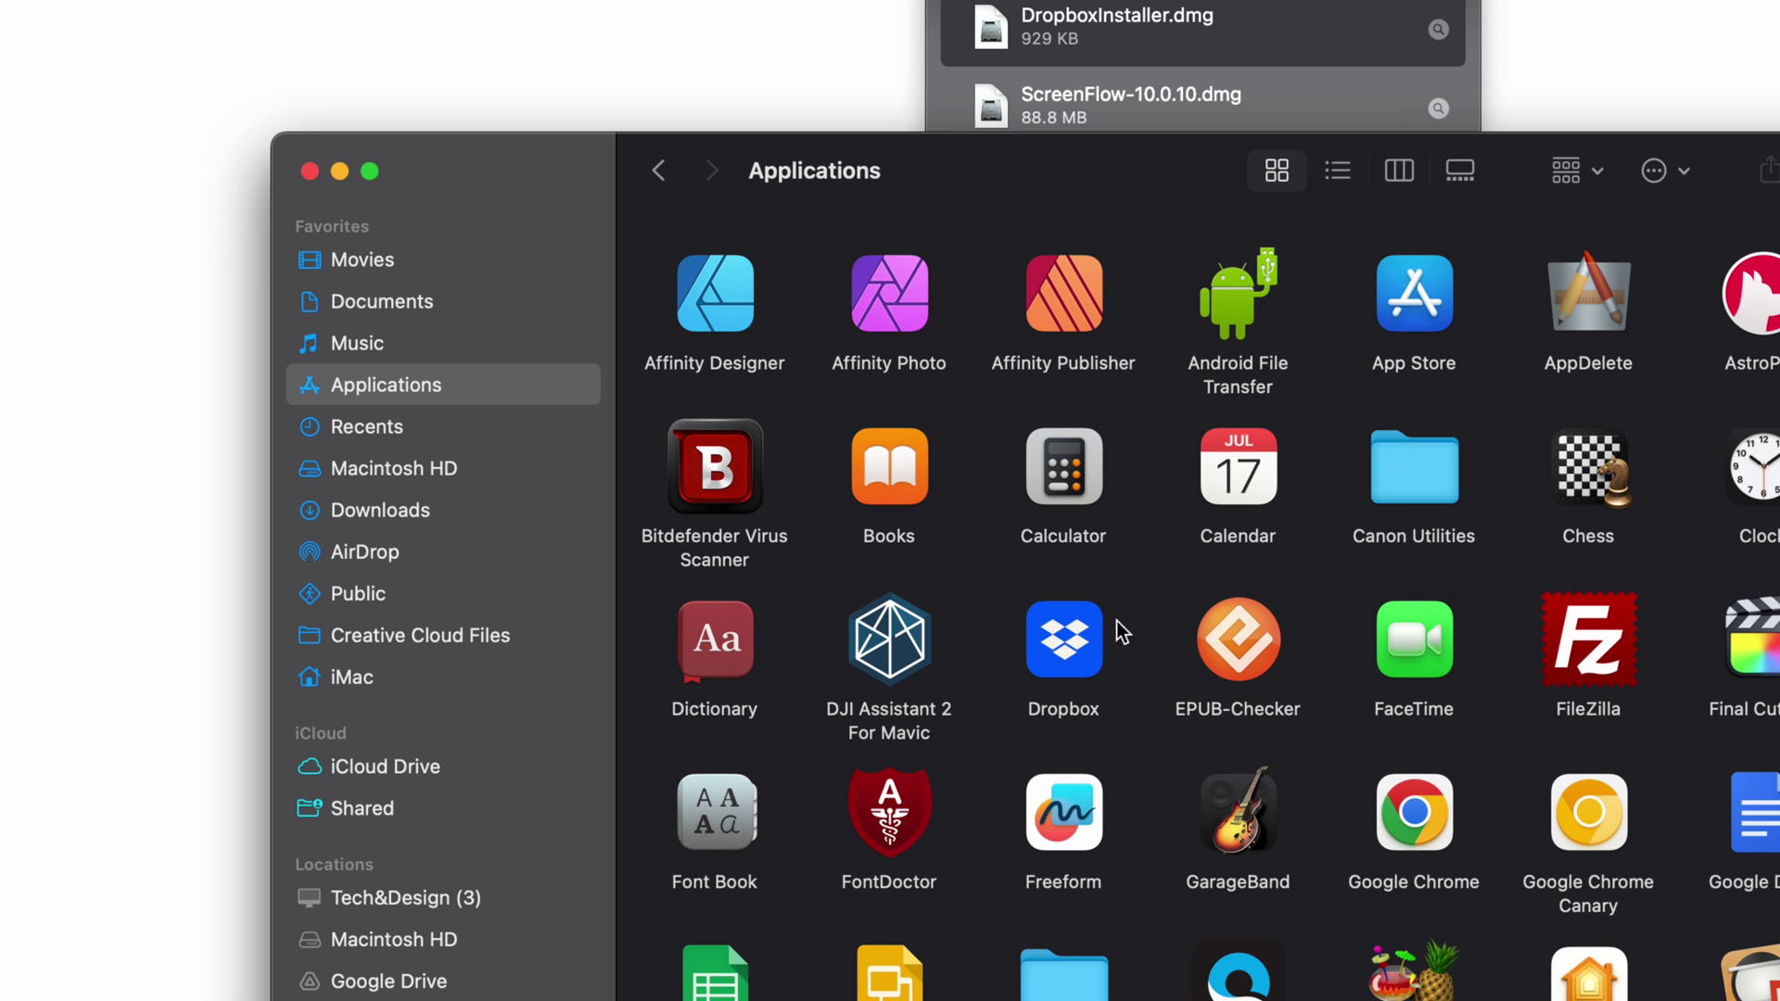
left_click(1070, 643)
double_click(1069, 643)
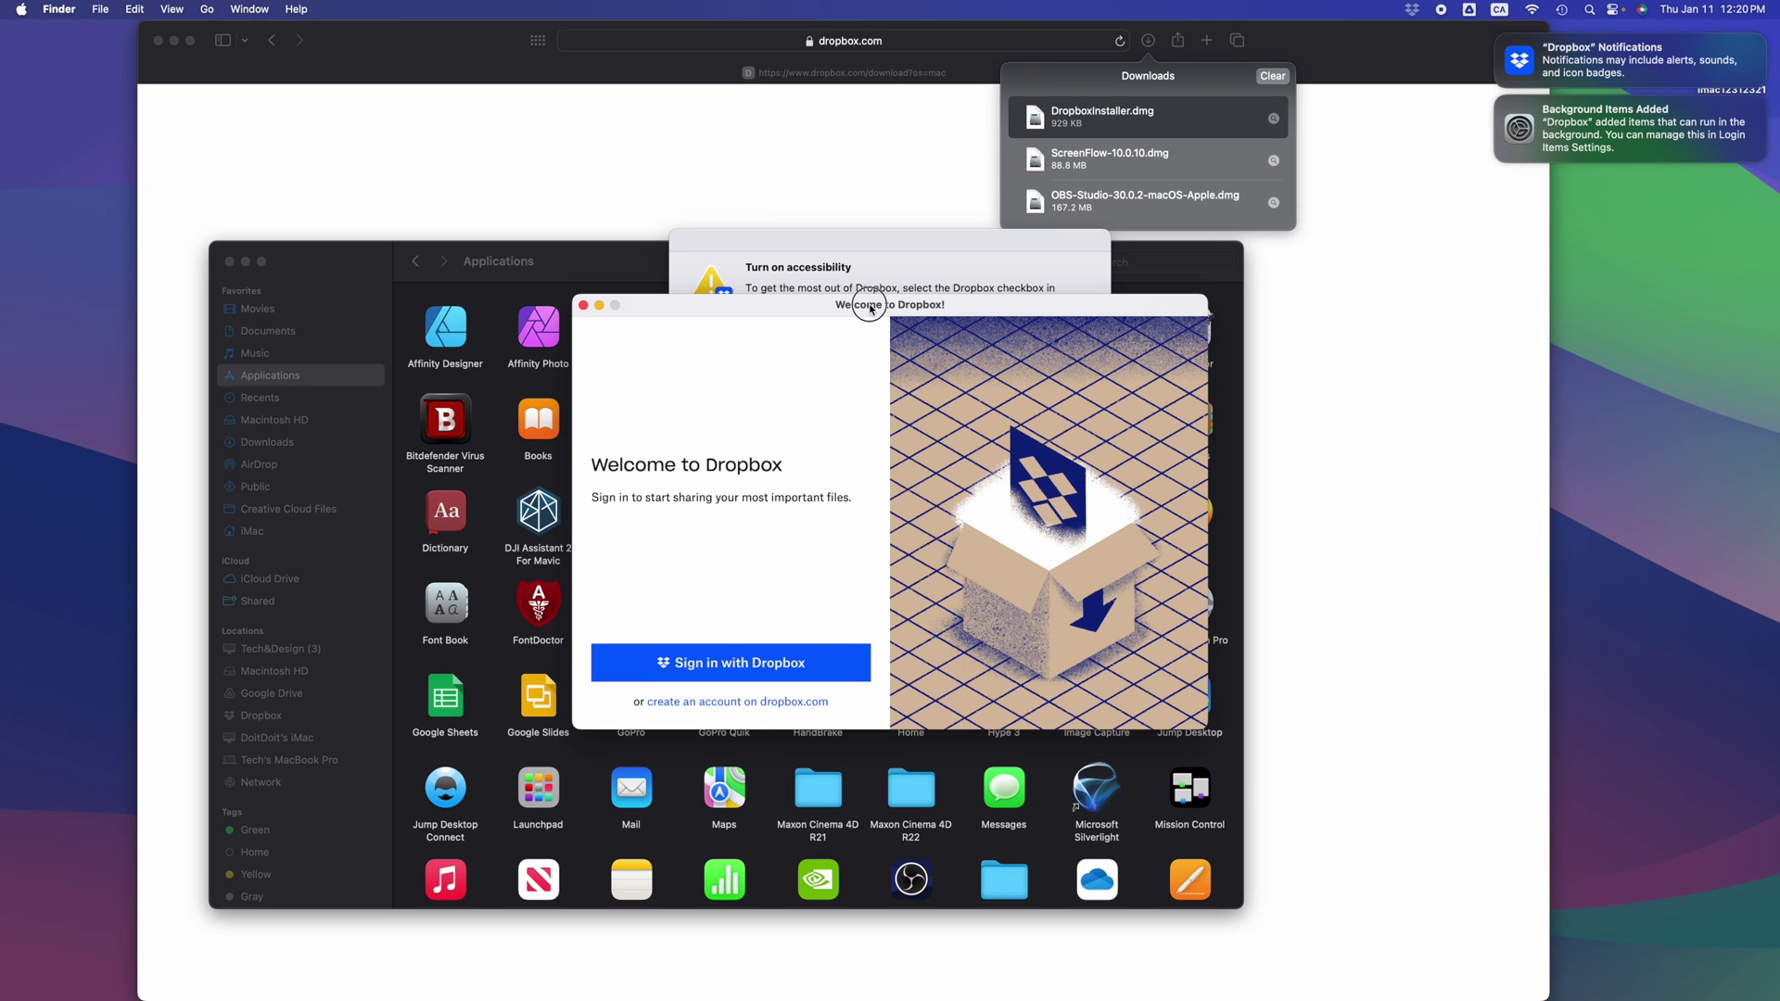
left_click_drag(870, 306, 1303, 349)
left_click_drag(850, 232, 774, 371)
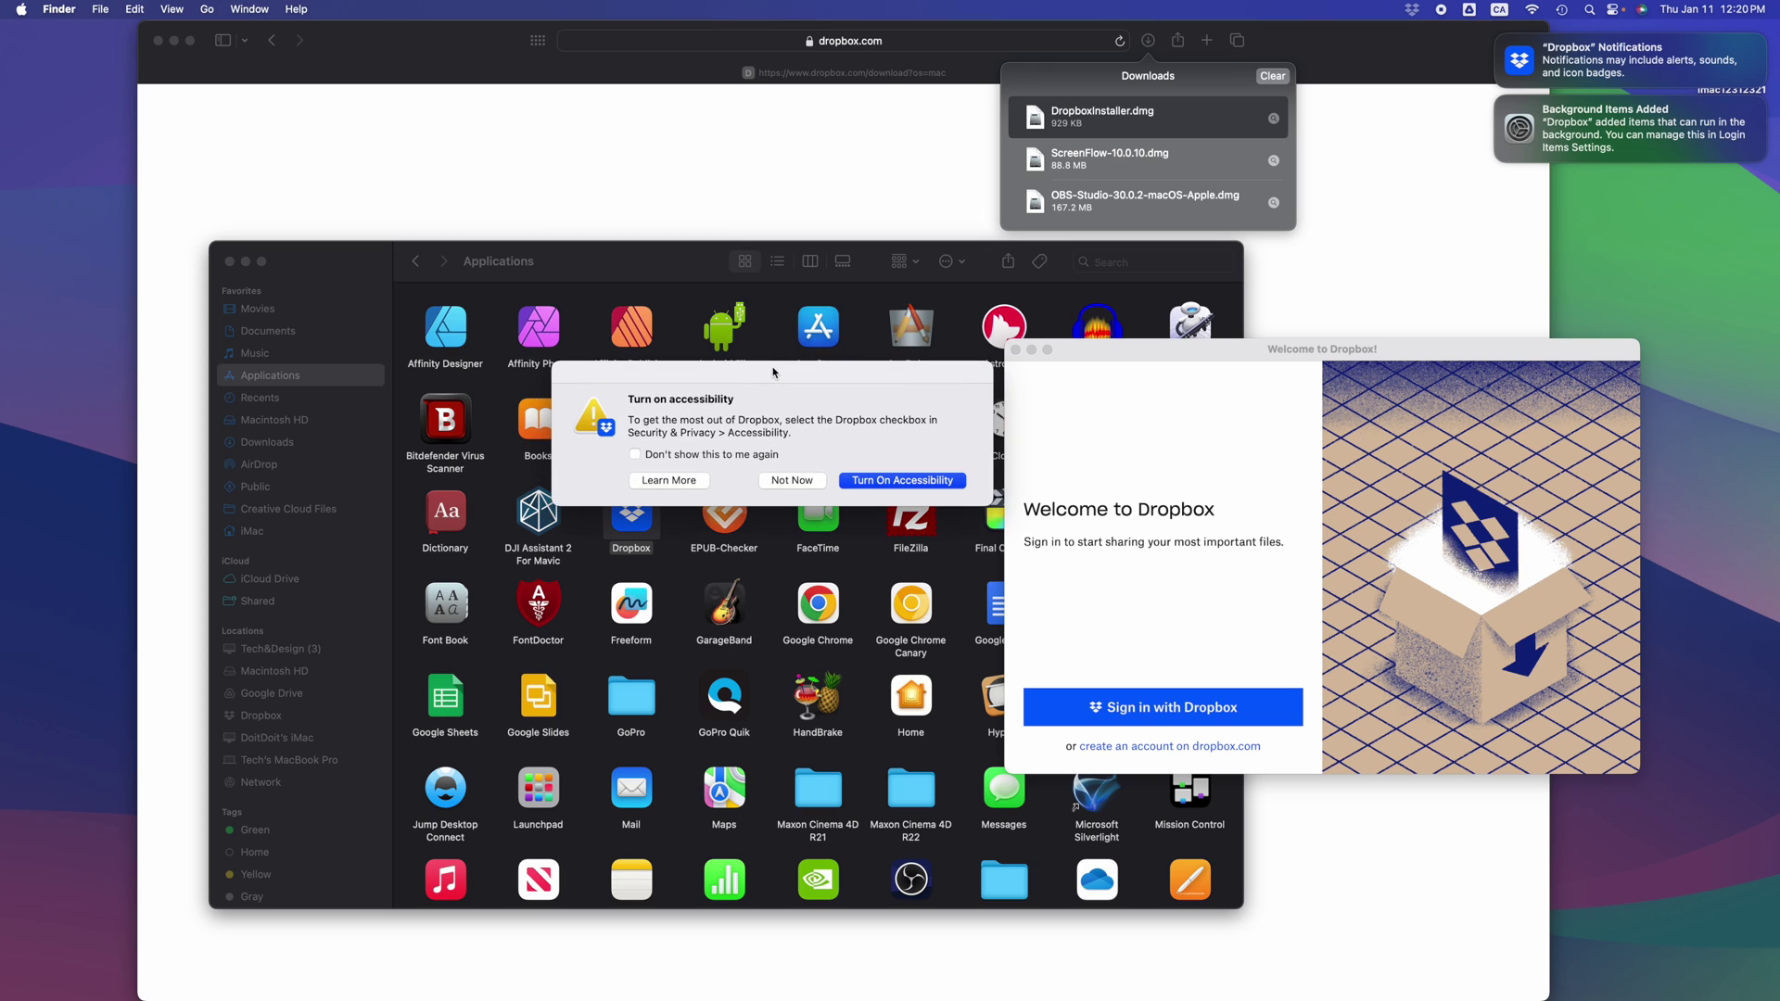
Switch on Dropbox's Accessibility permission, cancel the password request, and close System Settings.
left_click(888, 482)
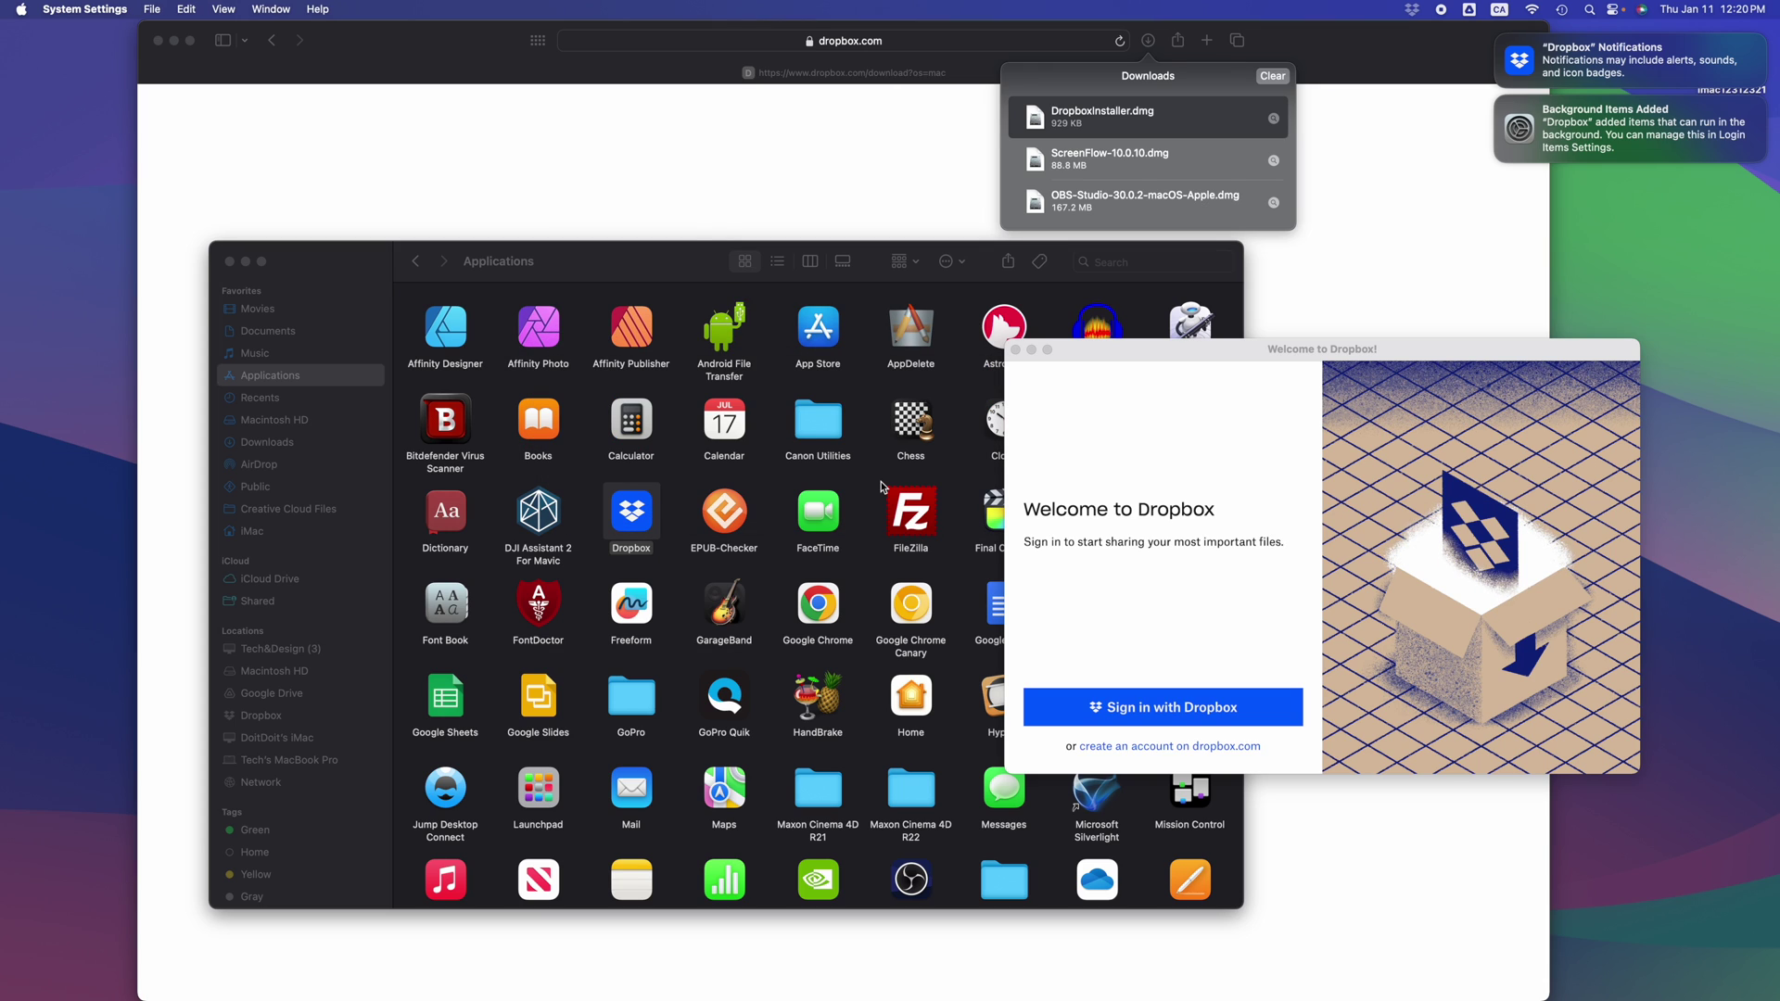
left_click(669, 312)
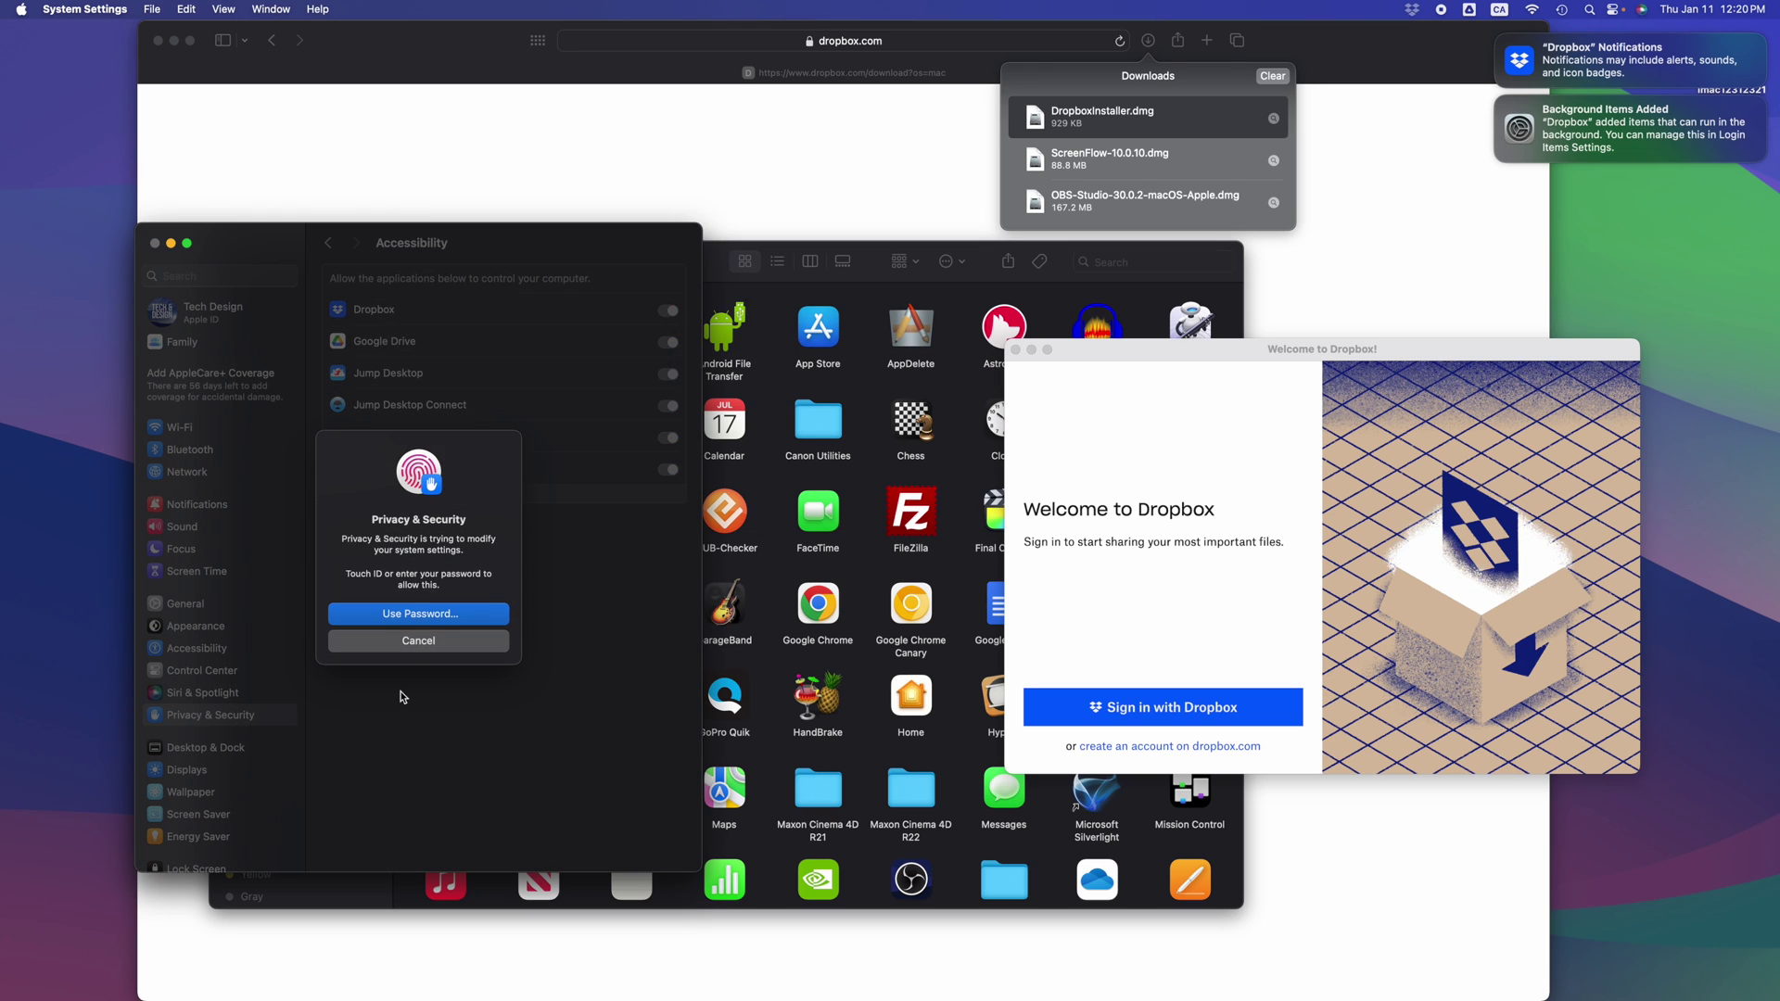
left_click(402, 640)
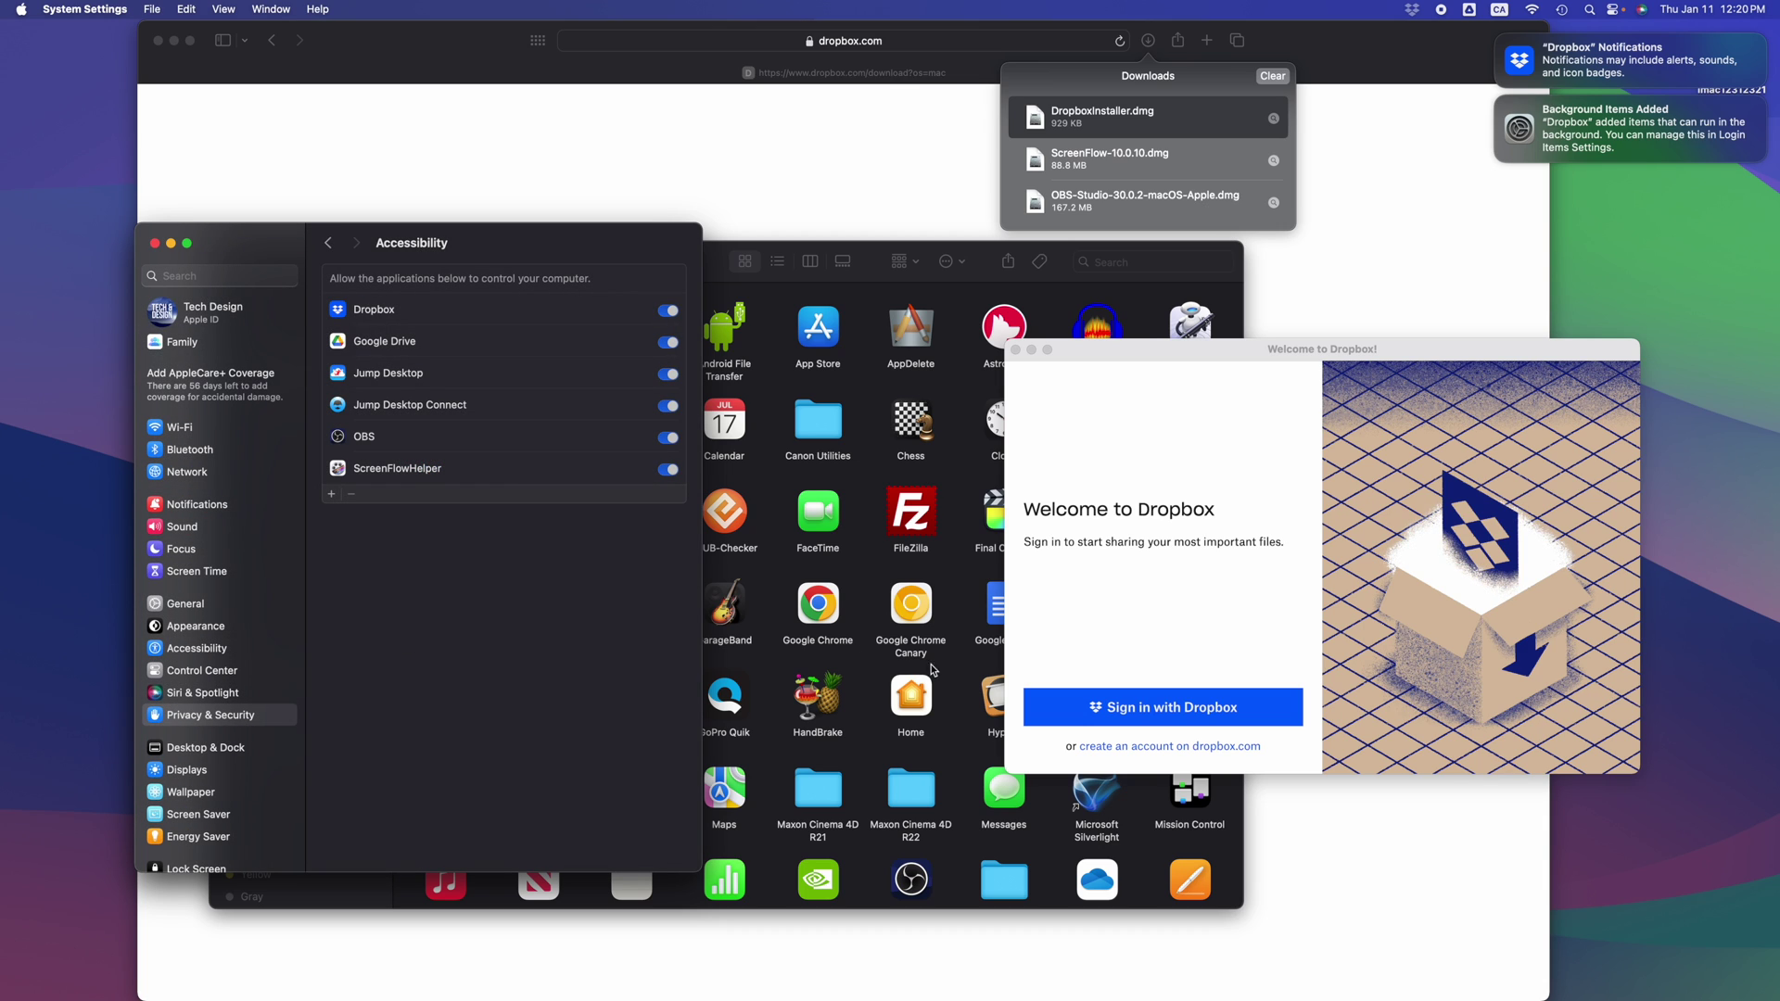
left_click_drag(1308, 348, 1007, 232)
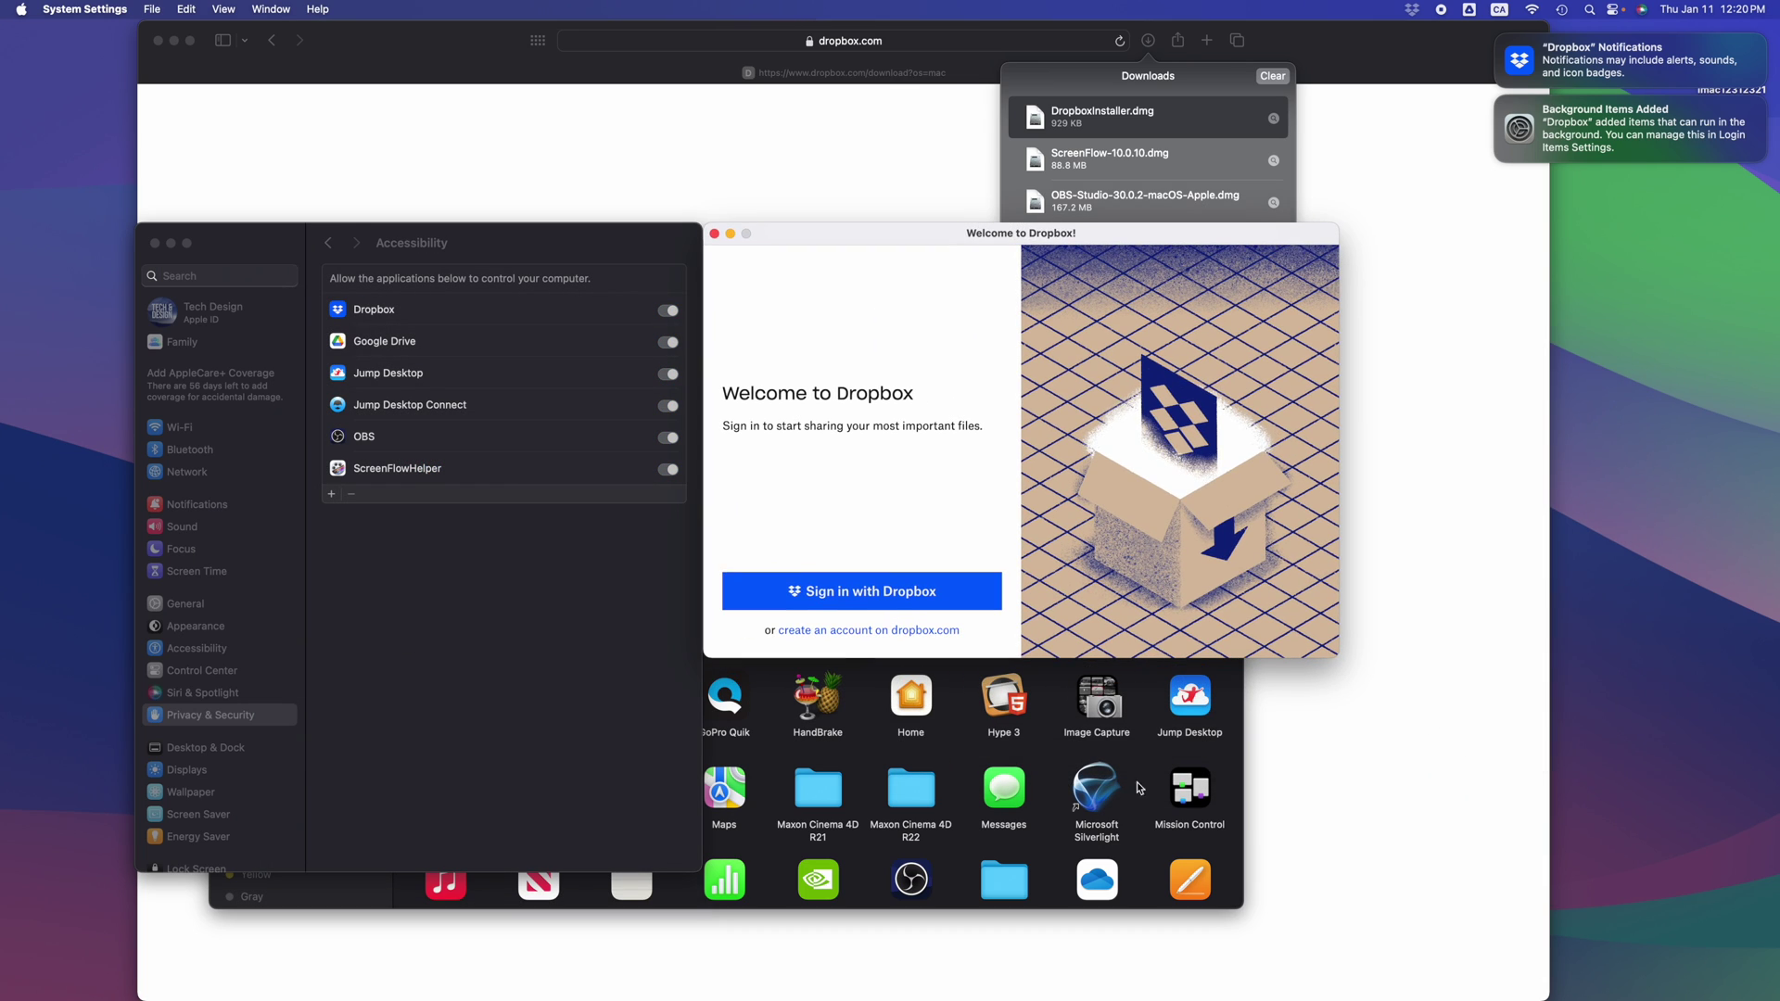
left_click_drag(283, 240, 150, 348)
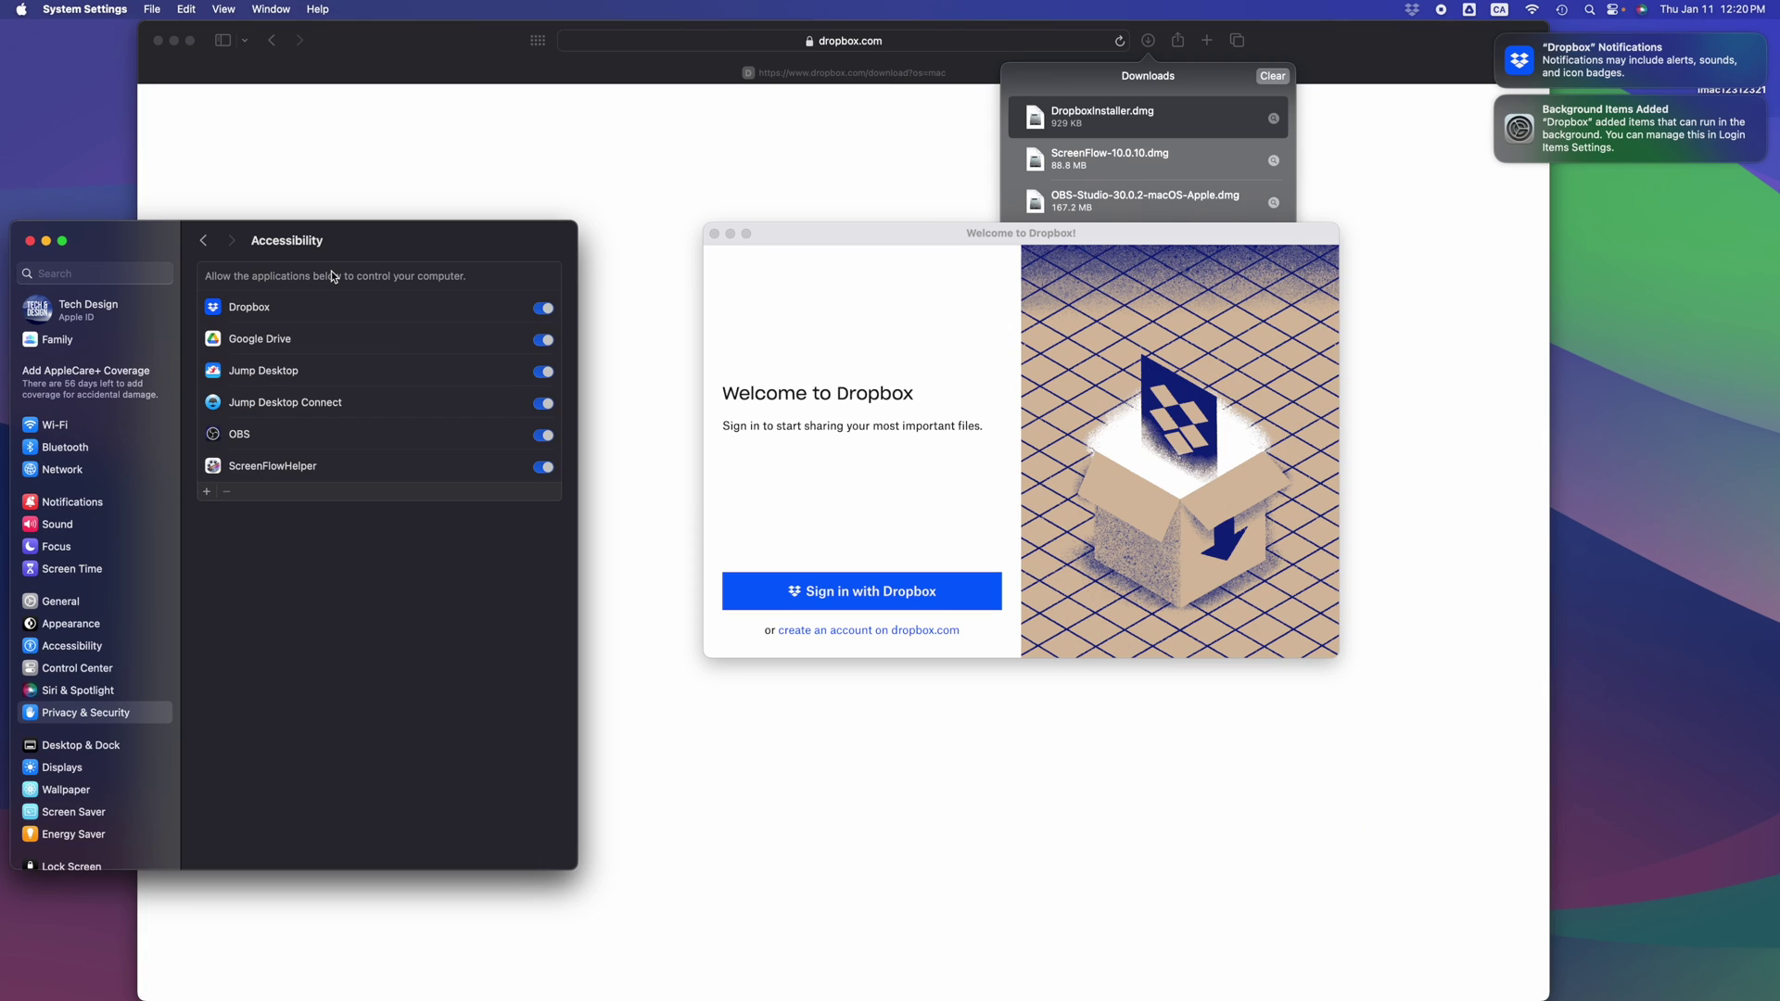
left_click(24, 242)
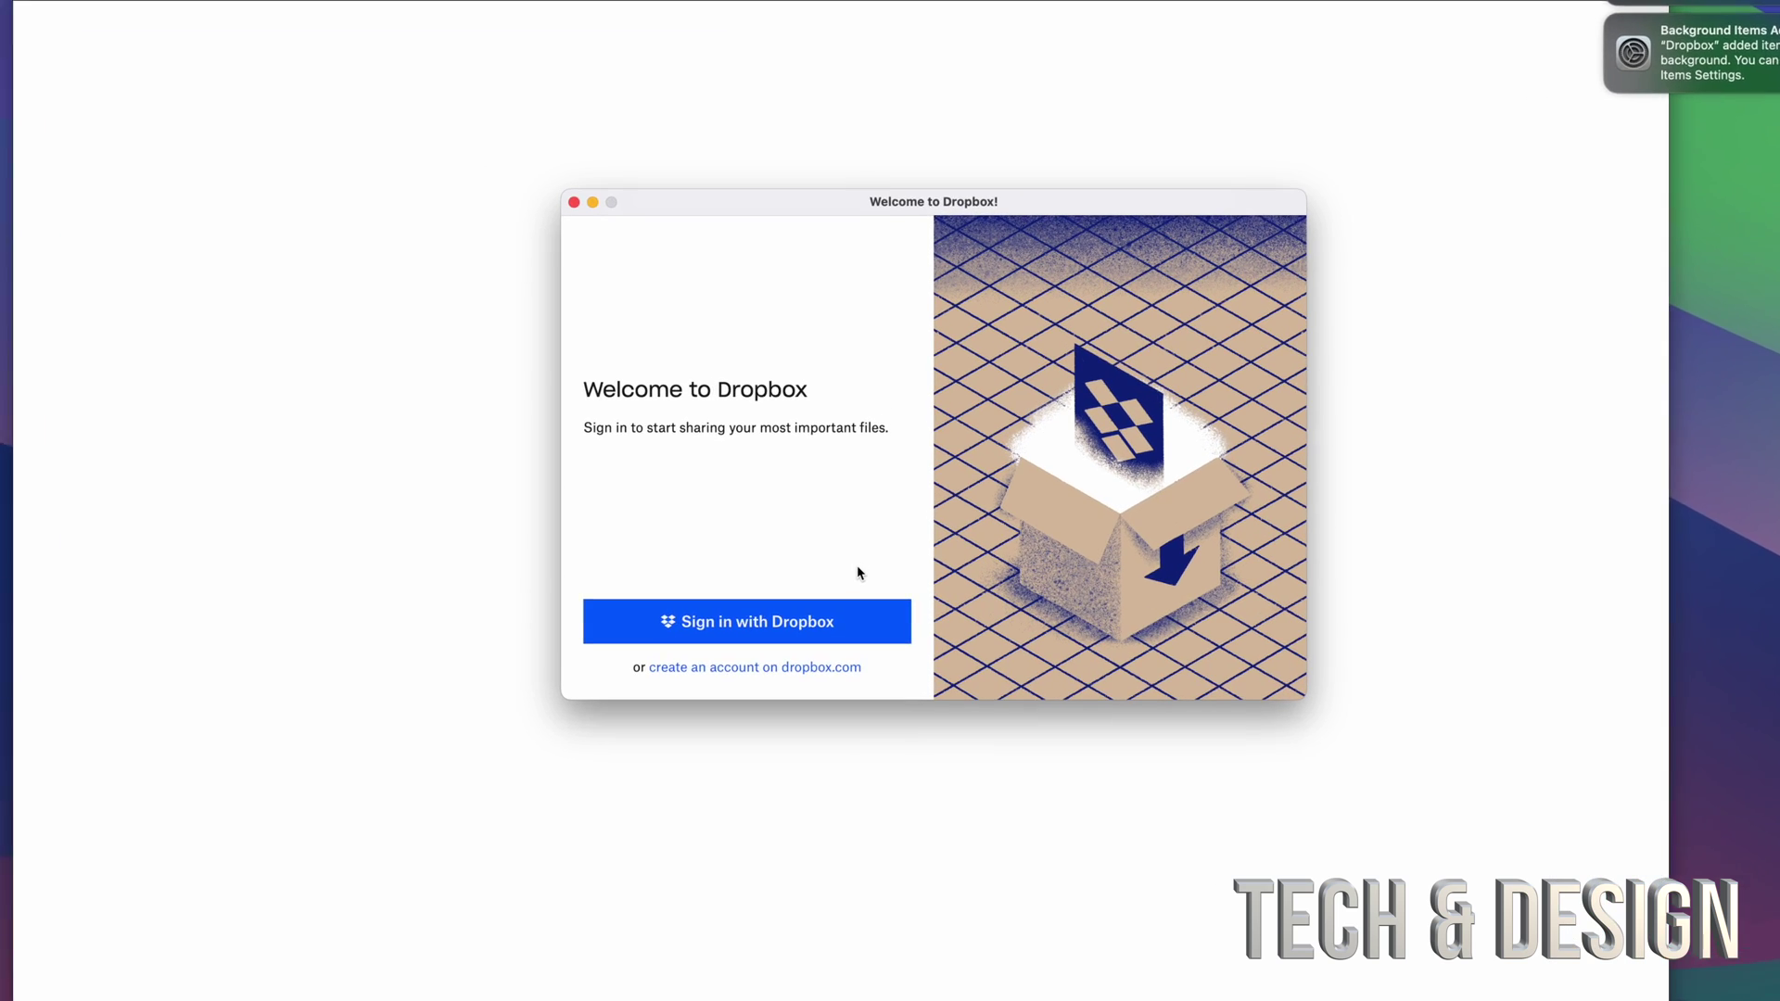
Choose Sign in with Dropbox in the Welcome to Dropbox window to log in via Safari.
left_click_drag(804, 261, 700, 276)
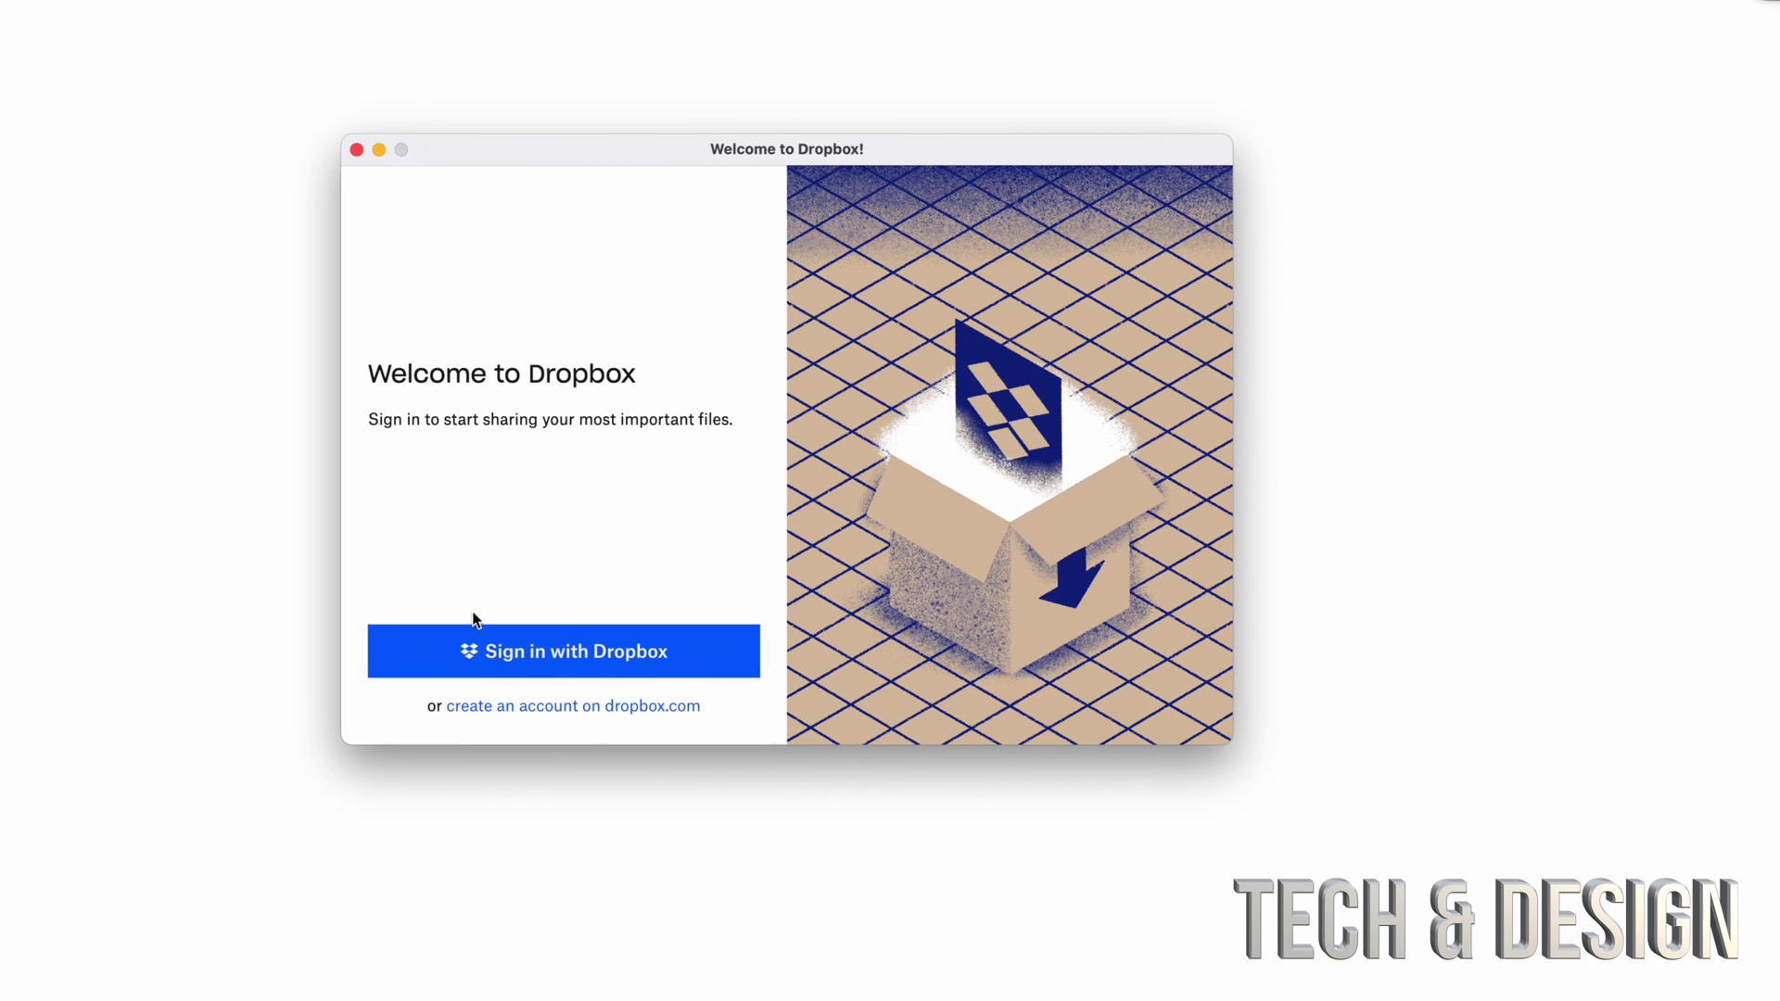
left_click(556, 656)
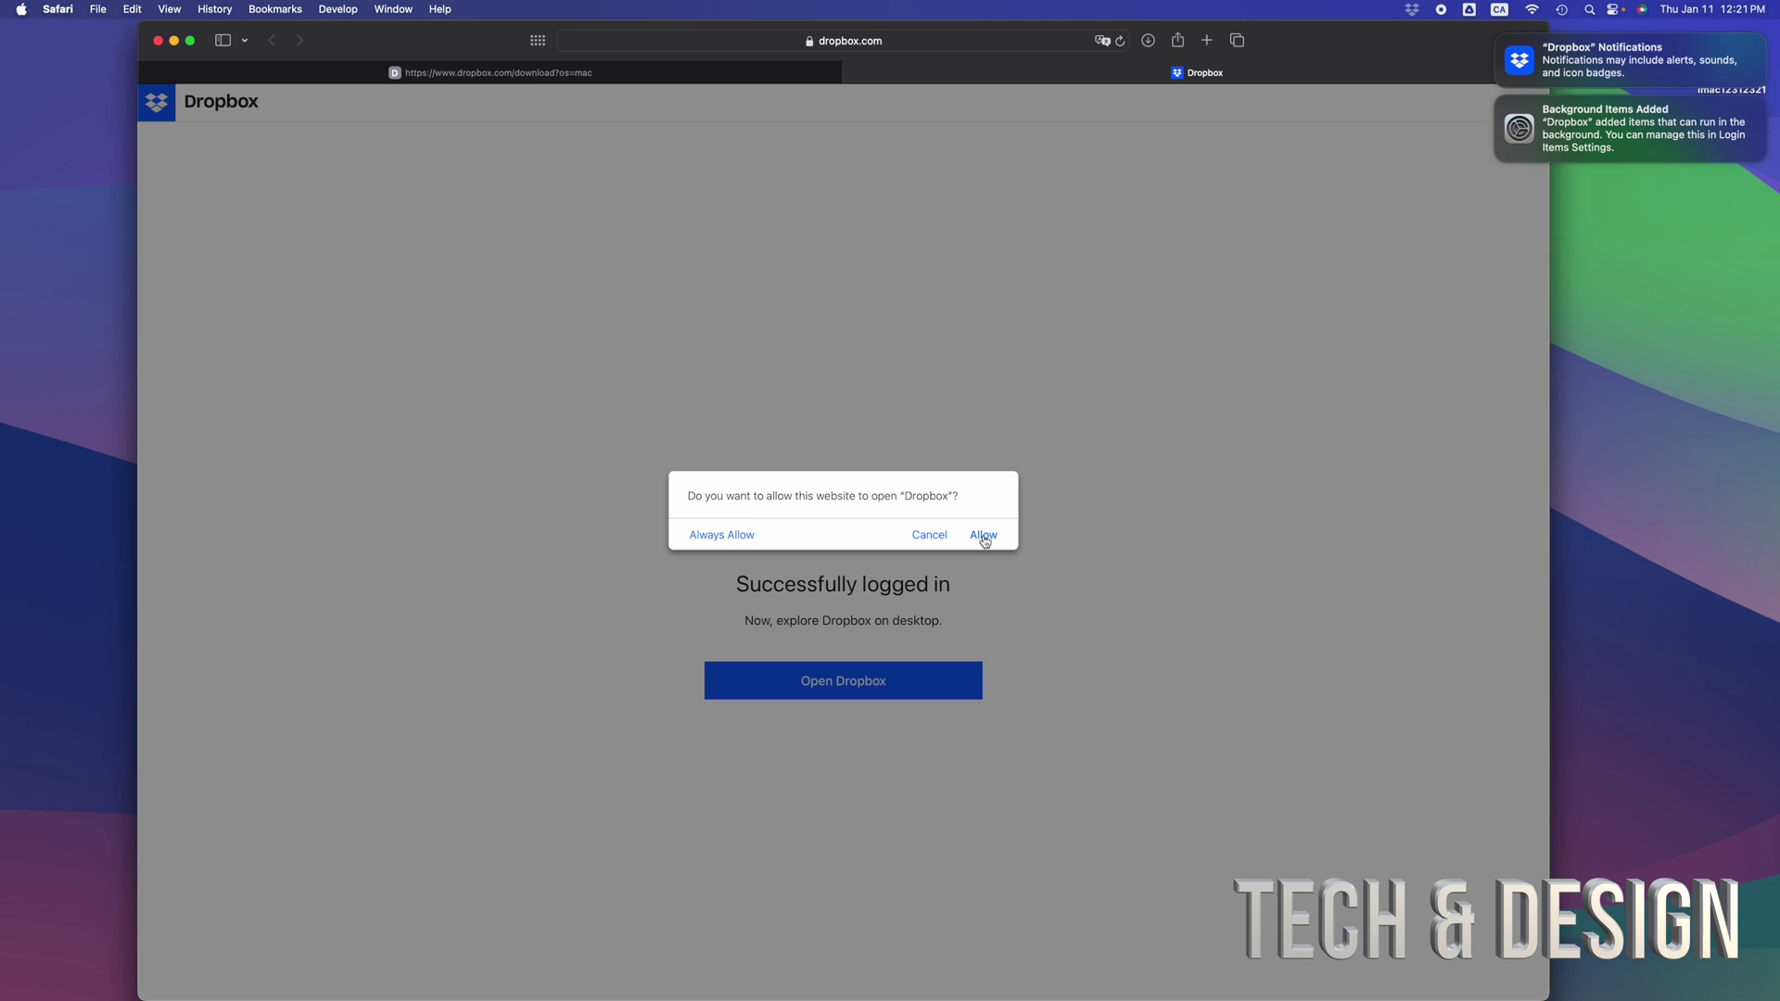
Allow the site to open Dropbox, sign out iMacs-iMac.local, and continue the installation.
left_click(984, 538)
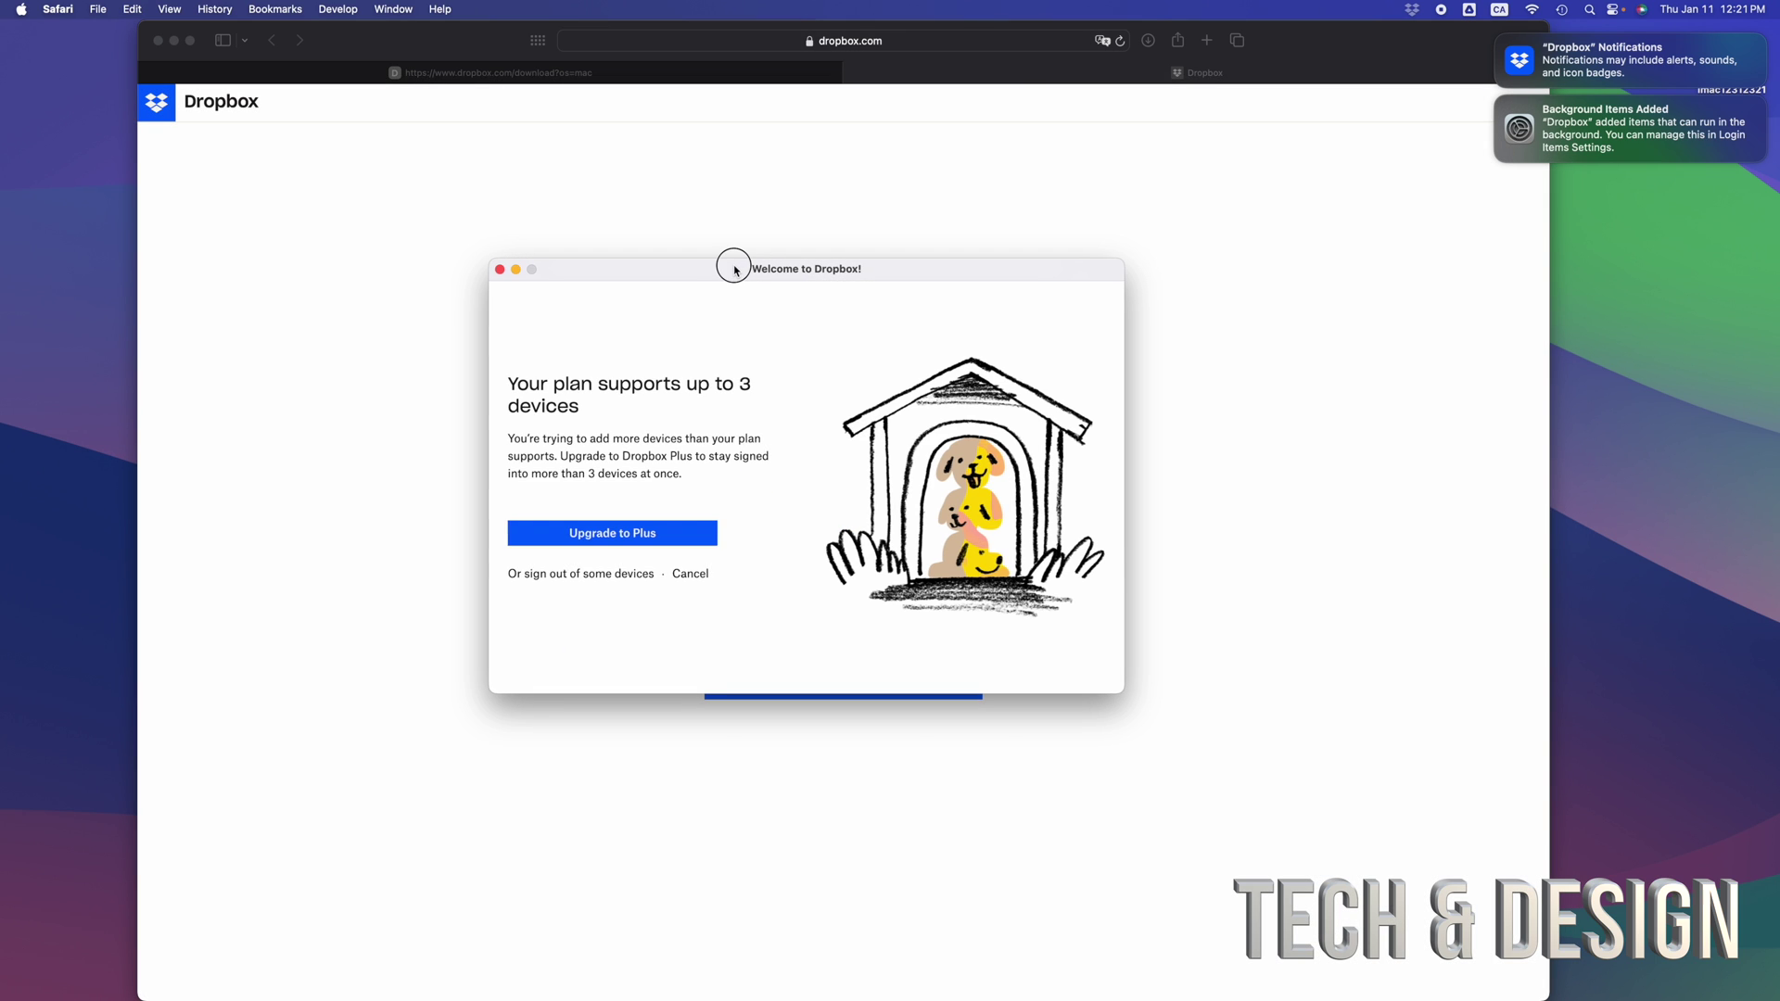
left_click_drag(744, 271, 793, 281)
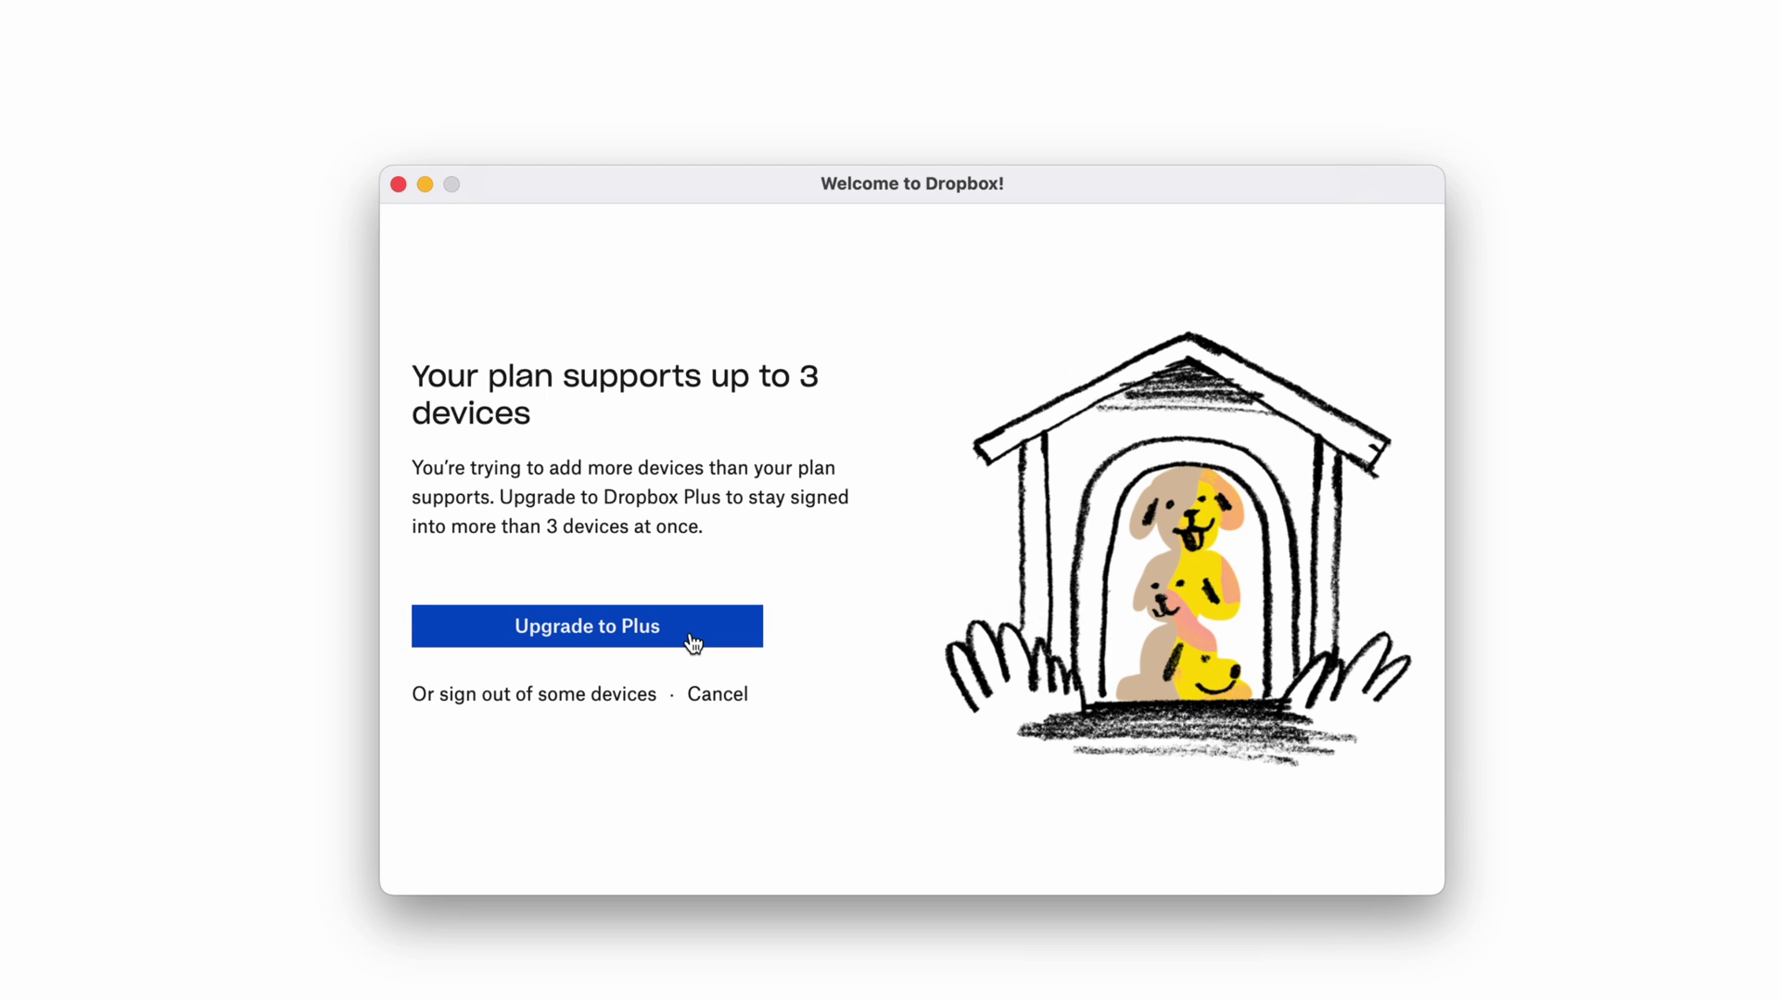
left_click(519, 695)
left_click(692, 521)
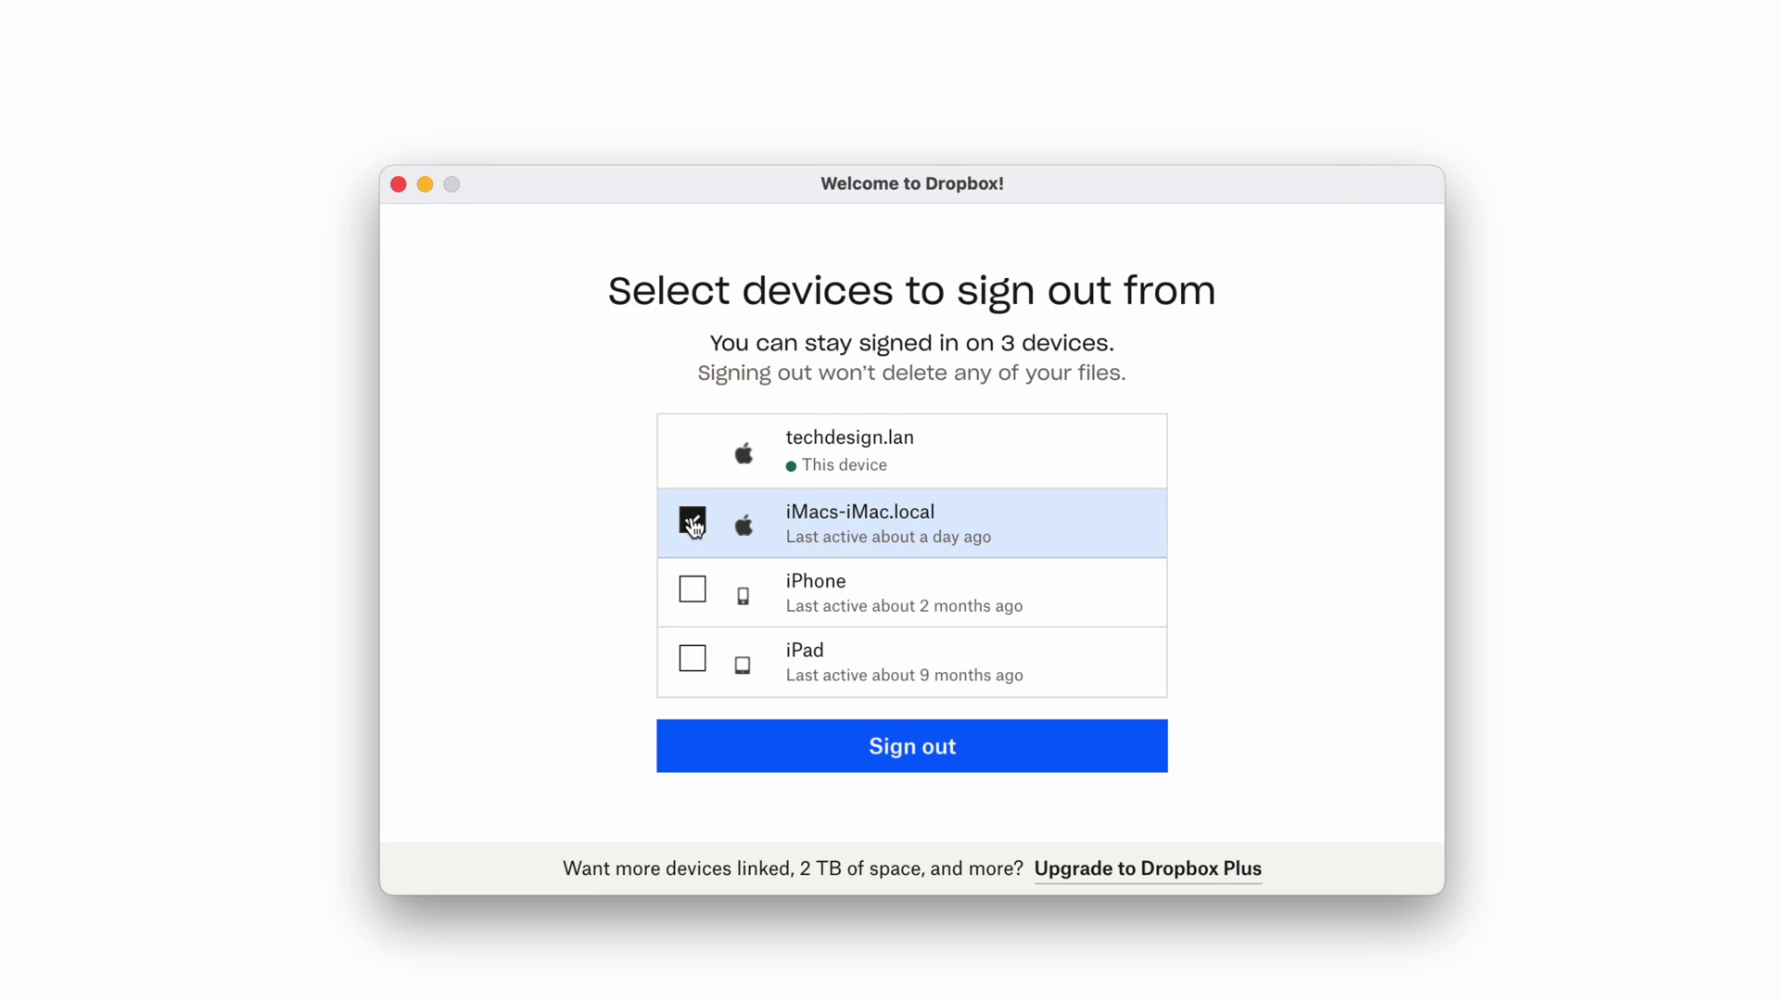
left_click(921, 743)
left_click(1251, 630)
left_click(636, 653)
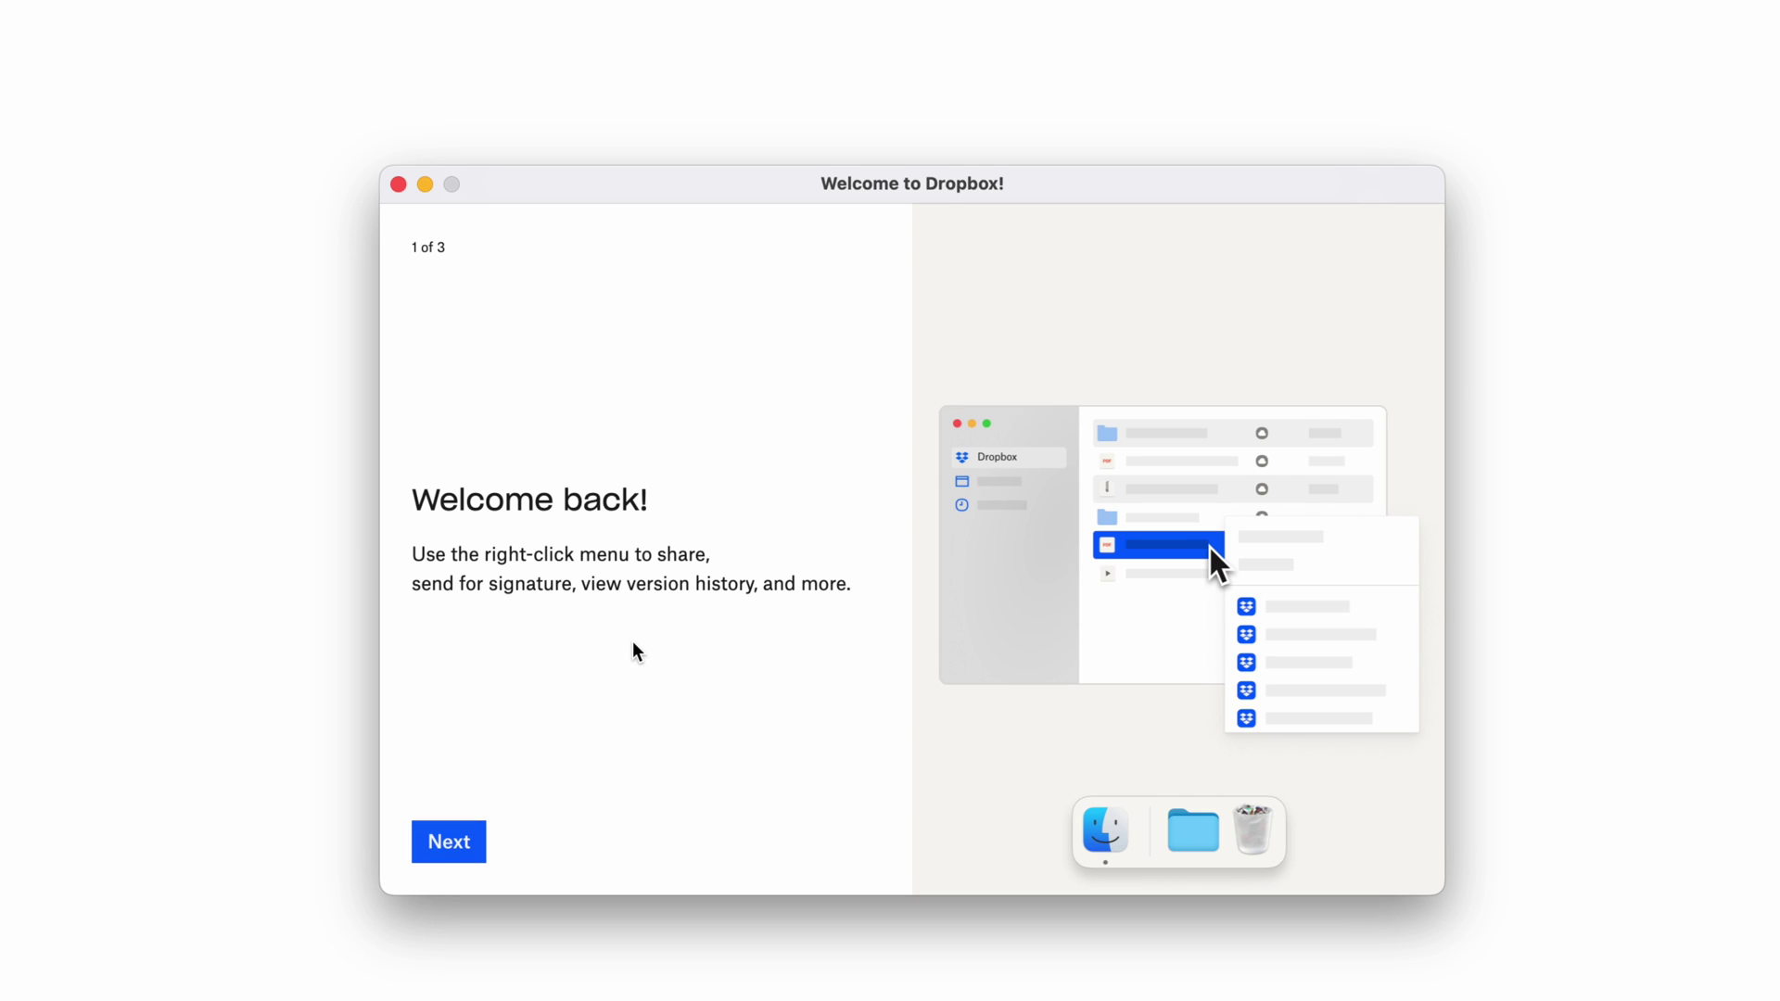
Advance the tour, keep the Basic plan, open Dropbox, and centre the Dropbox Finder window.
left_click(450, 845)
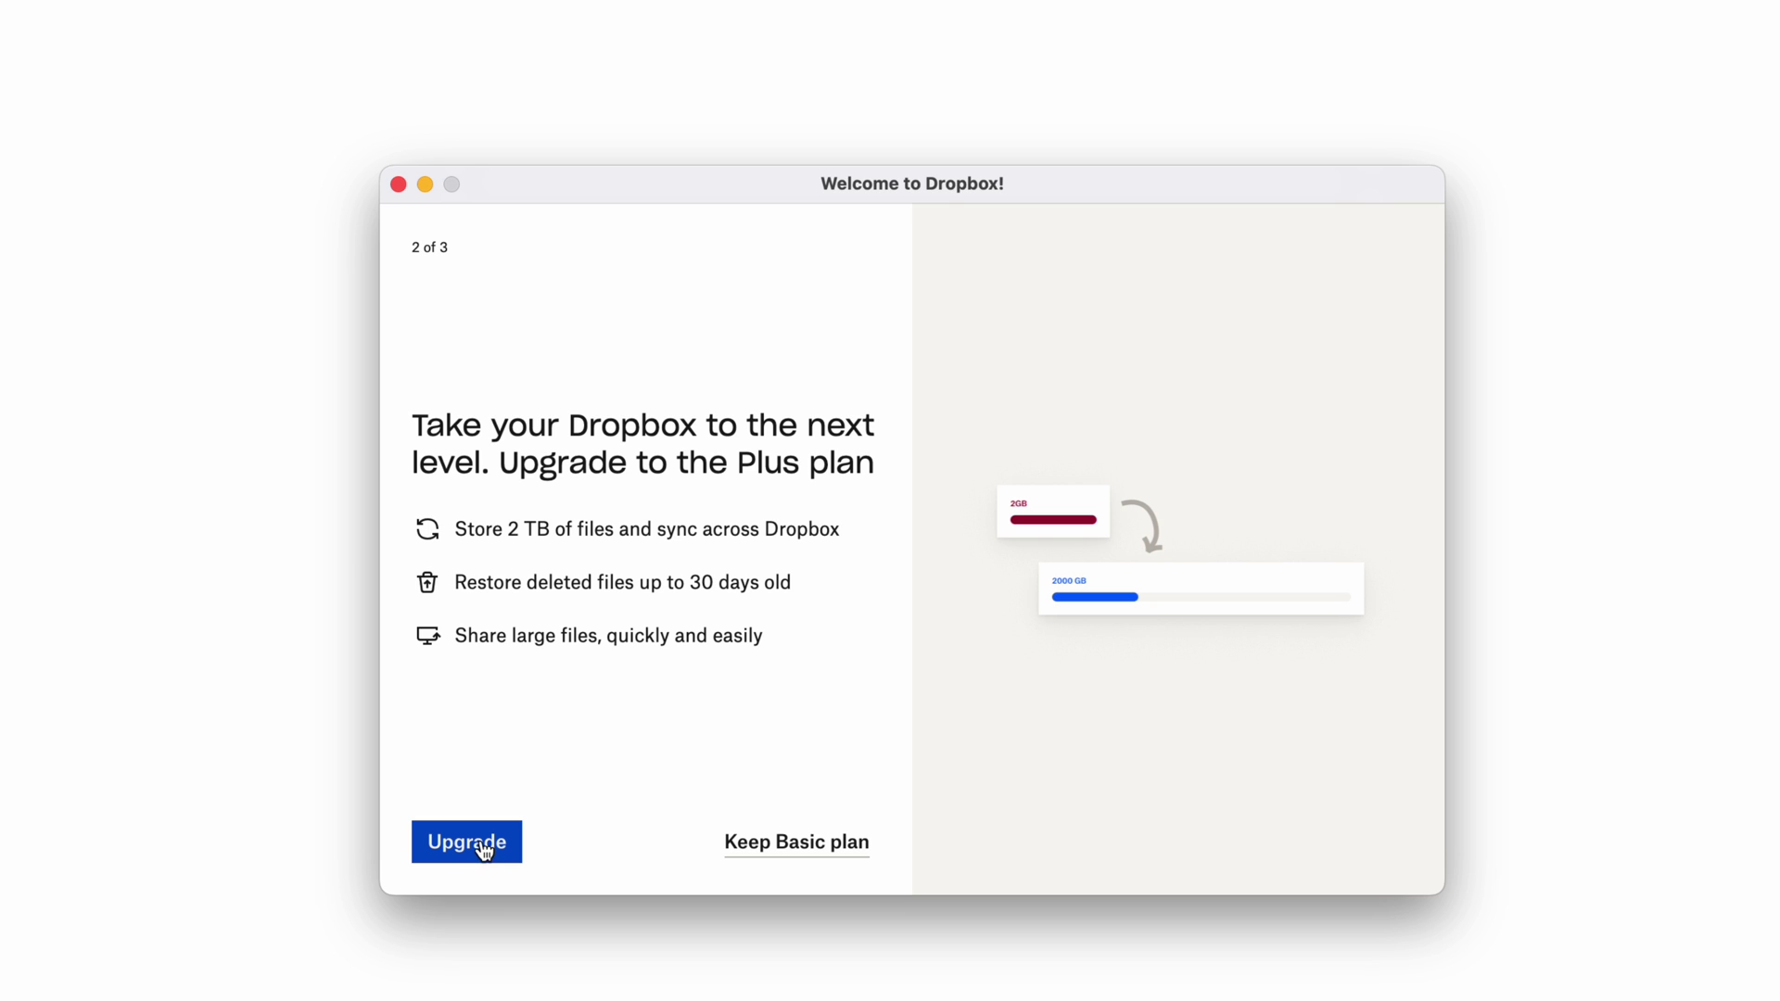
left_click(814, 857)
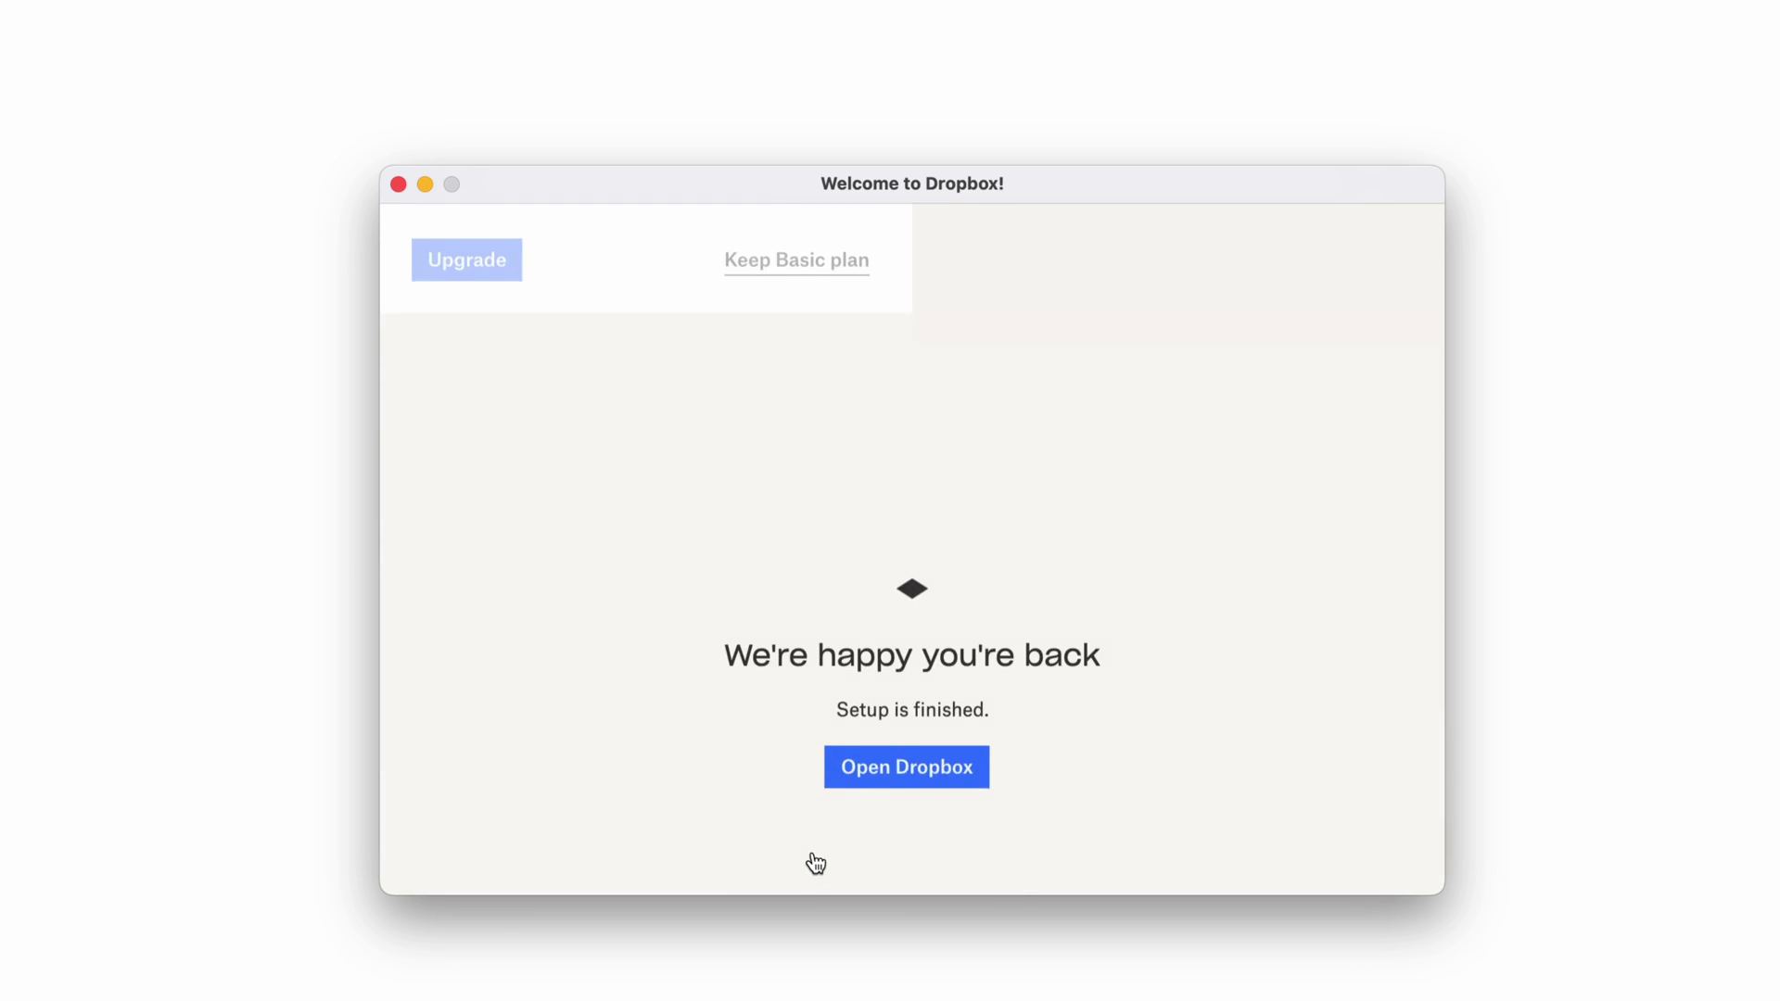
left_click(921, 658)
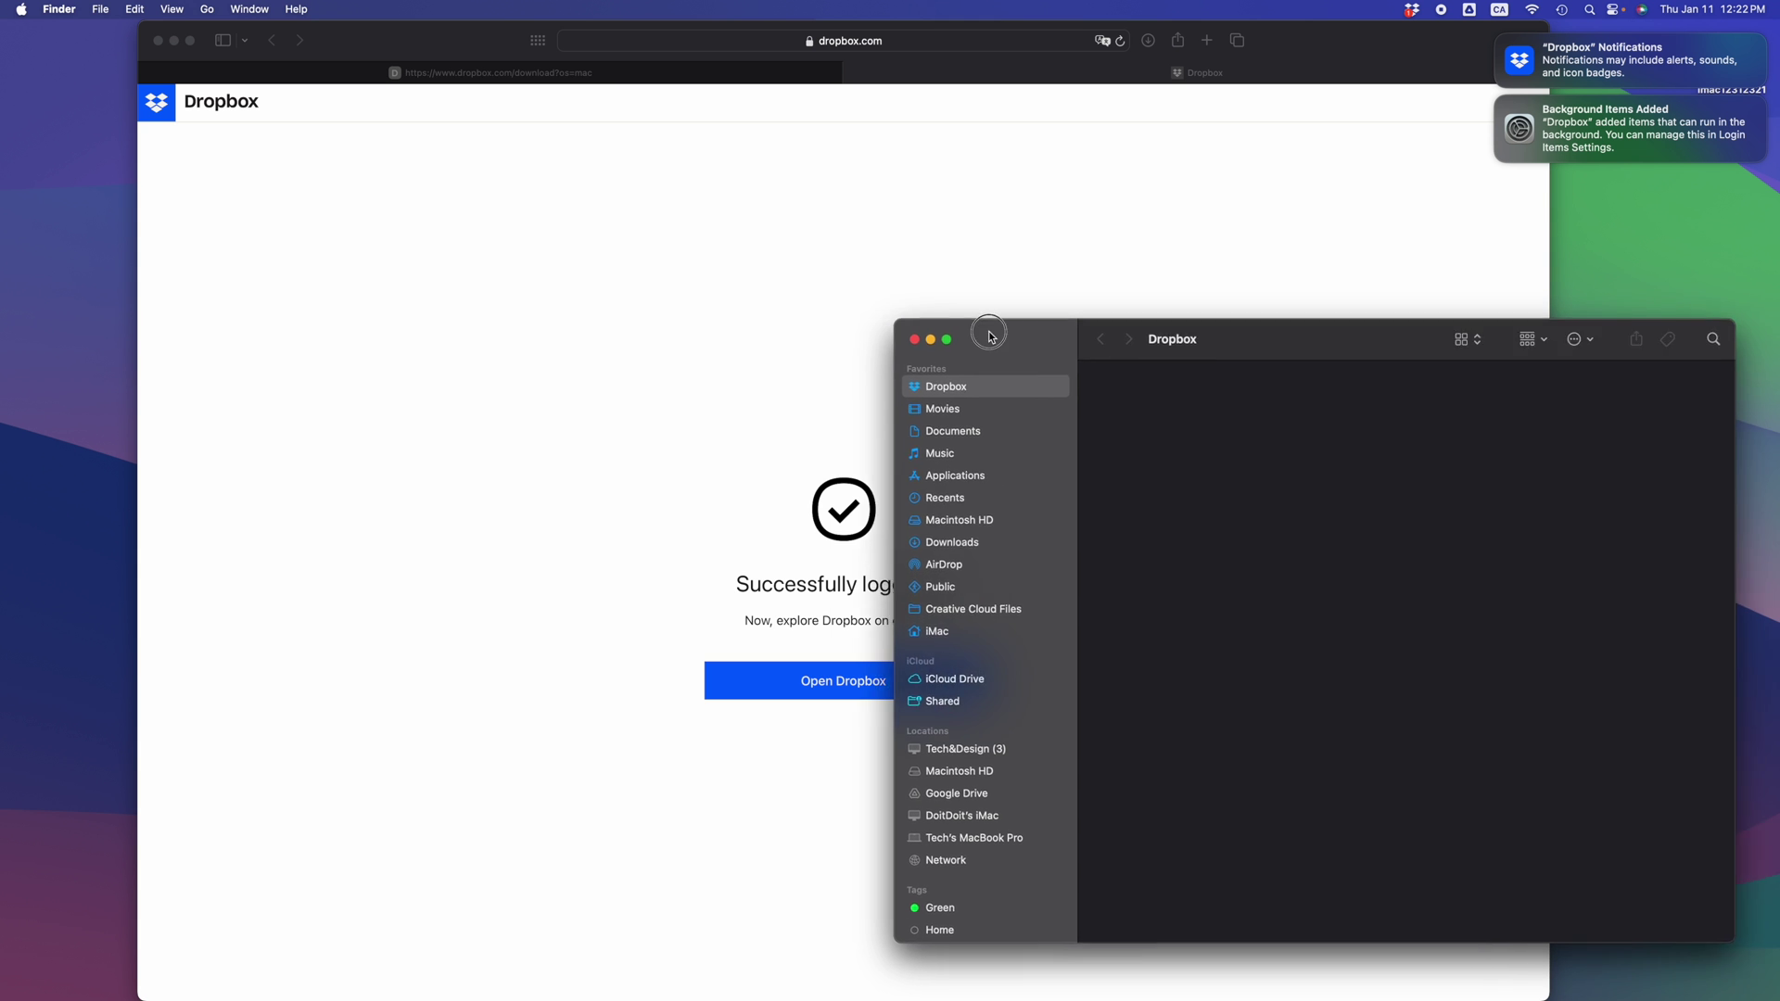
left_click_drag(989, 330, 646, 284)
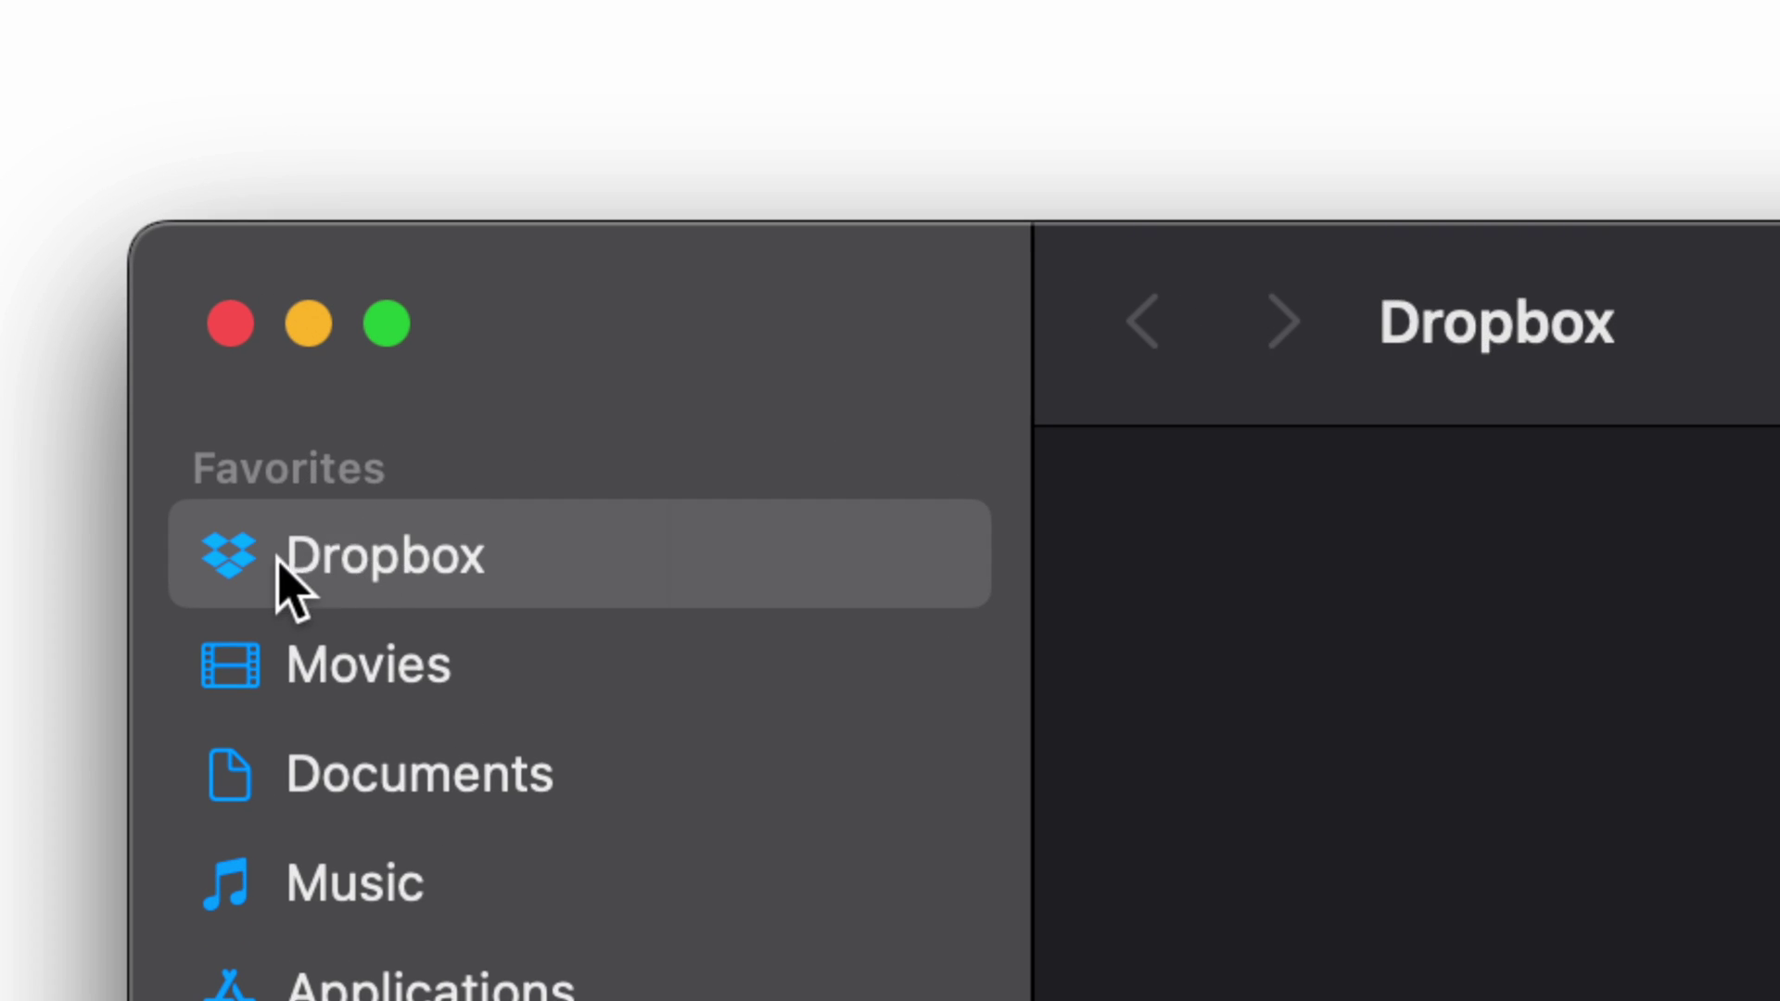
Select Dropbox under Finder's Favorites to show synced folders like 2022 TAX and FotosM.
left_click(426, 568)
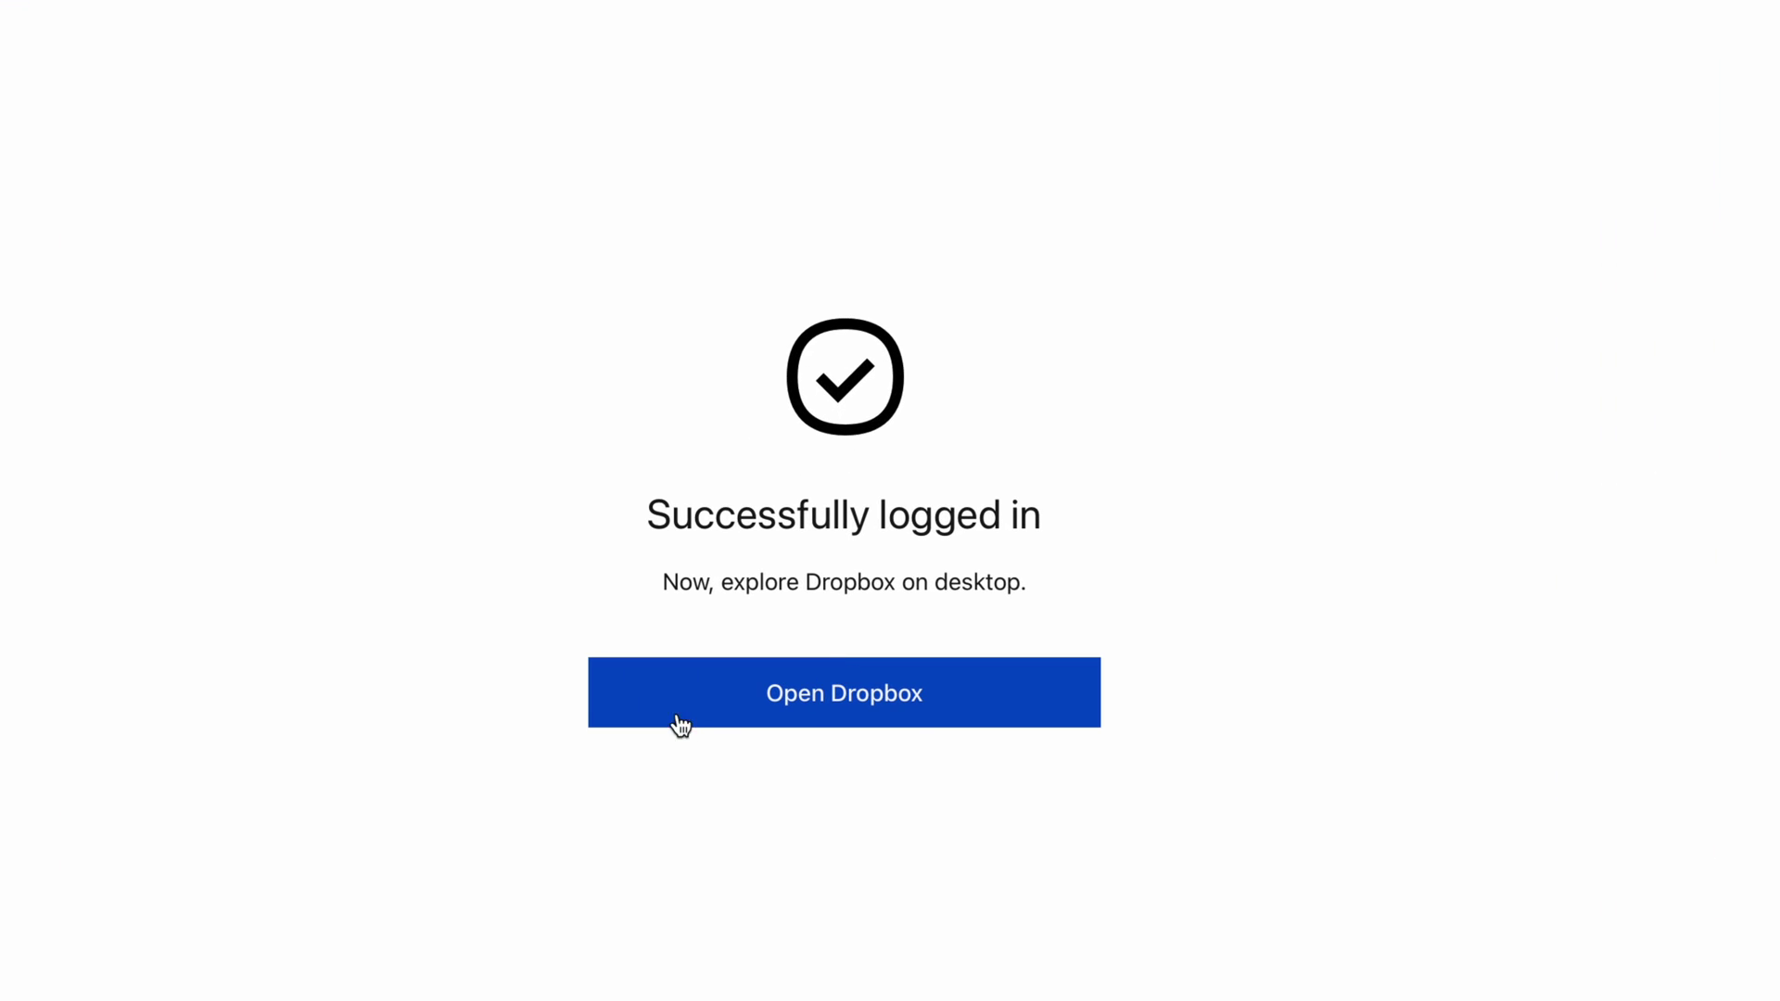
Choose Open Dropbox on the logged-in page and allow the browser to launch the app.
left_click(903, 706)
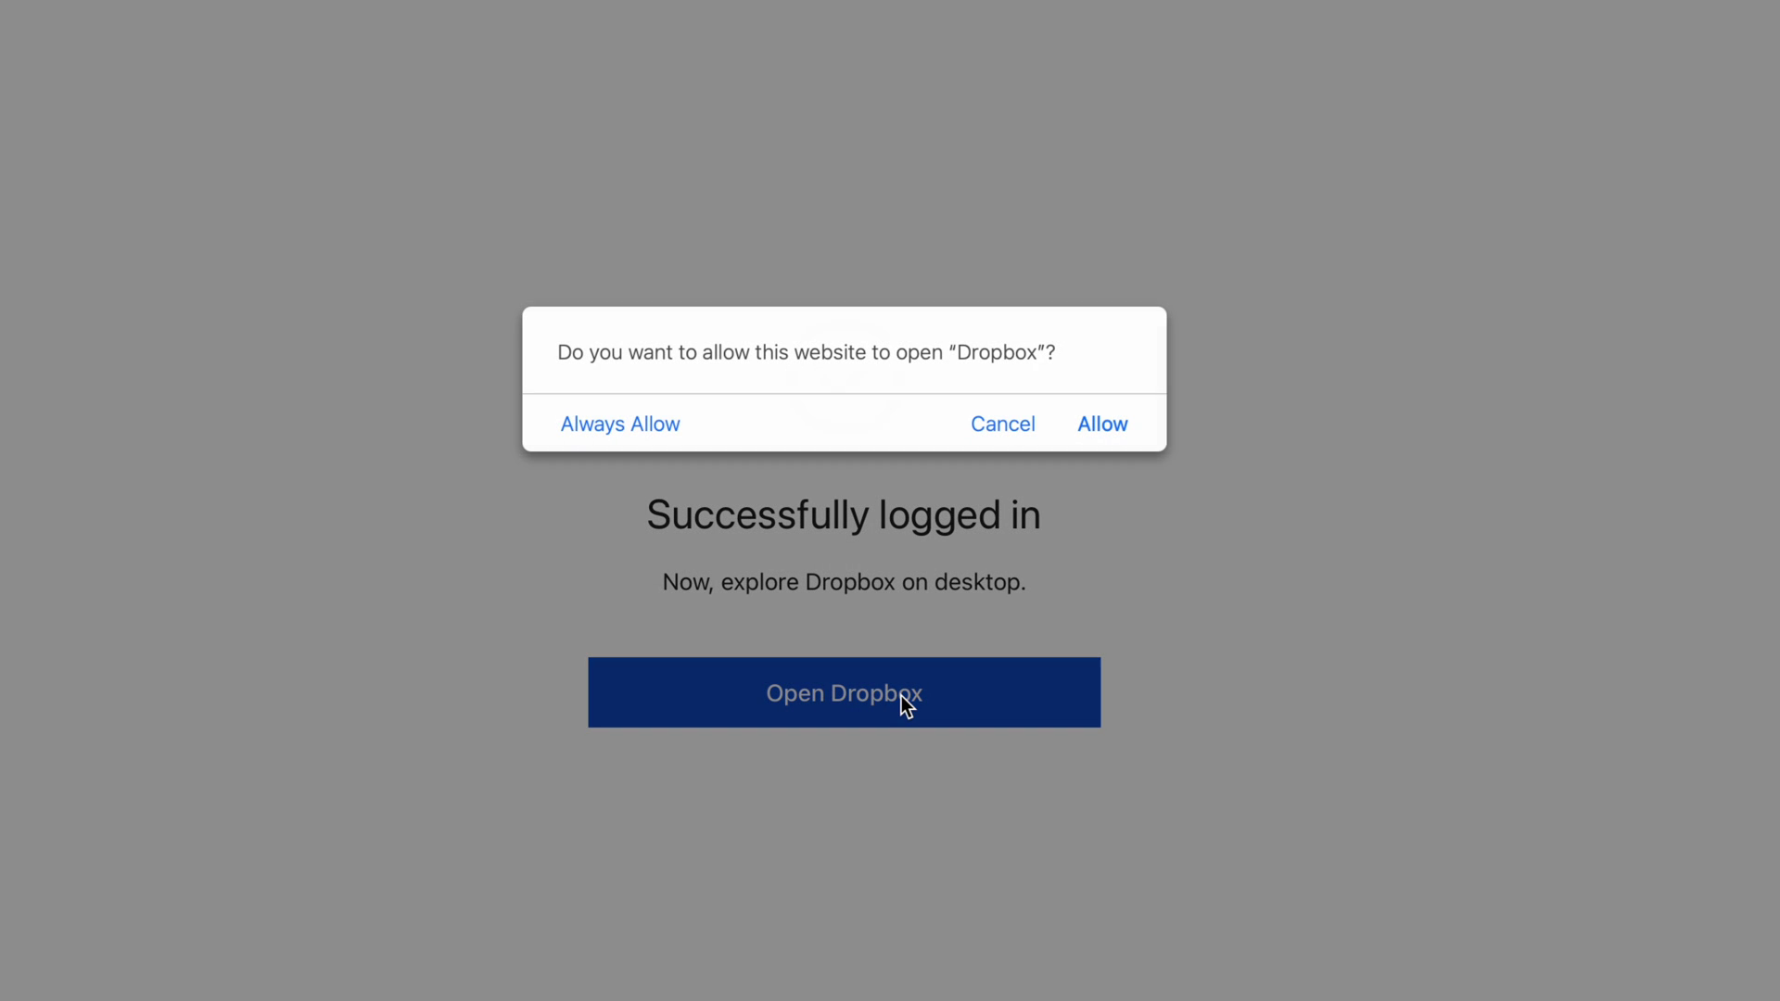
left_click(984, 538)
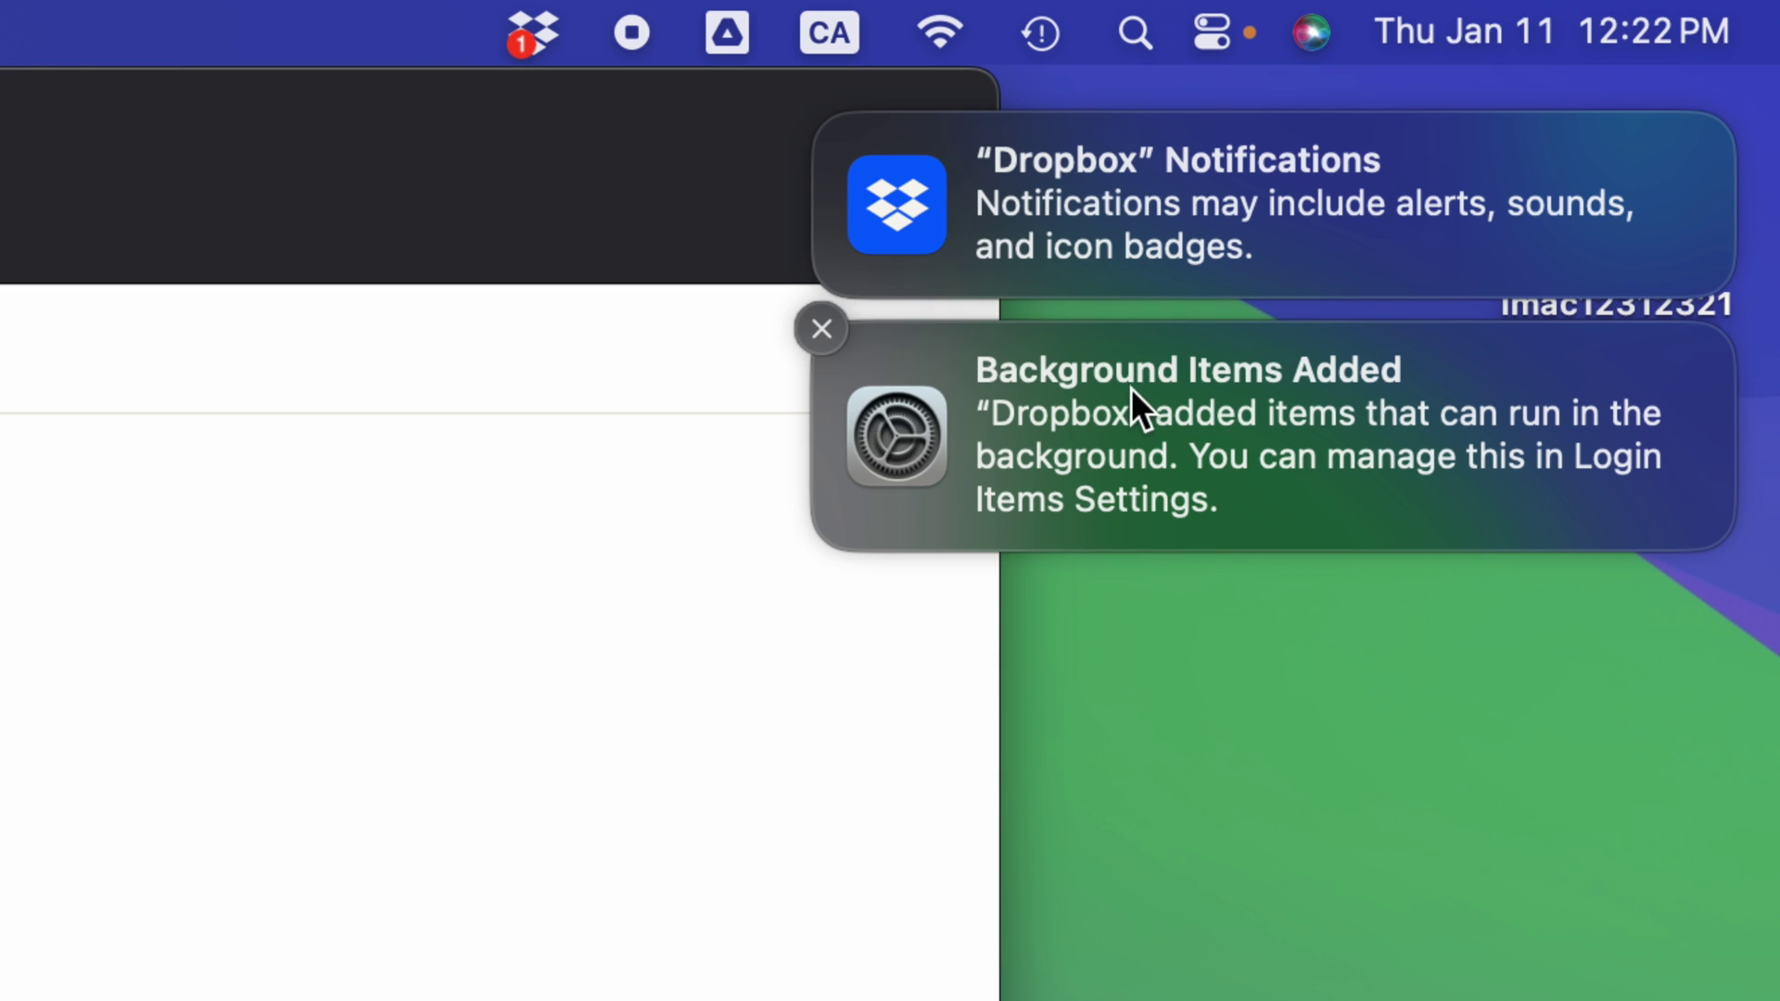
Open the Background Items Added notification to review the login items Dropbox added.
mouse_move(1061, 215)
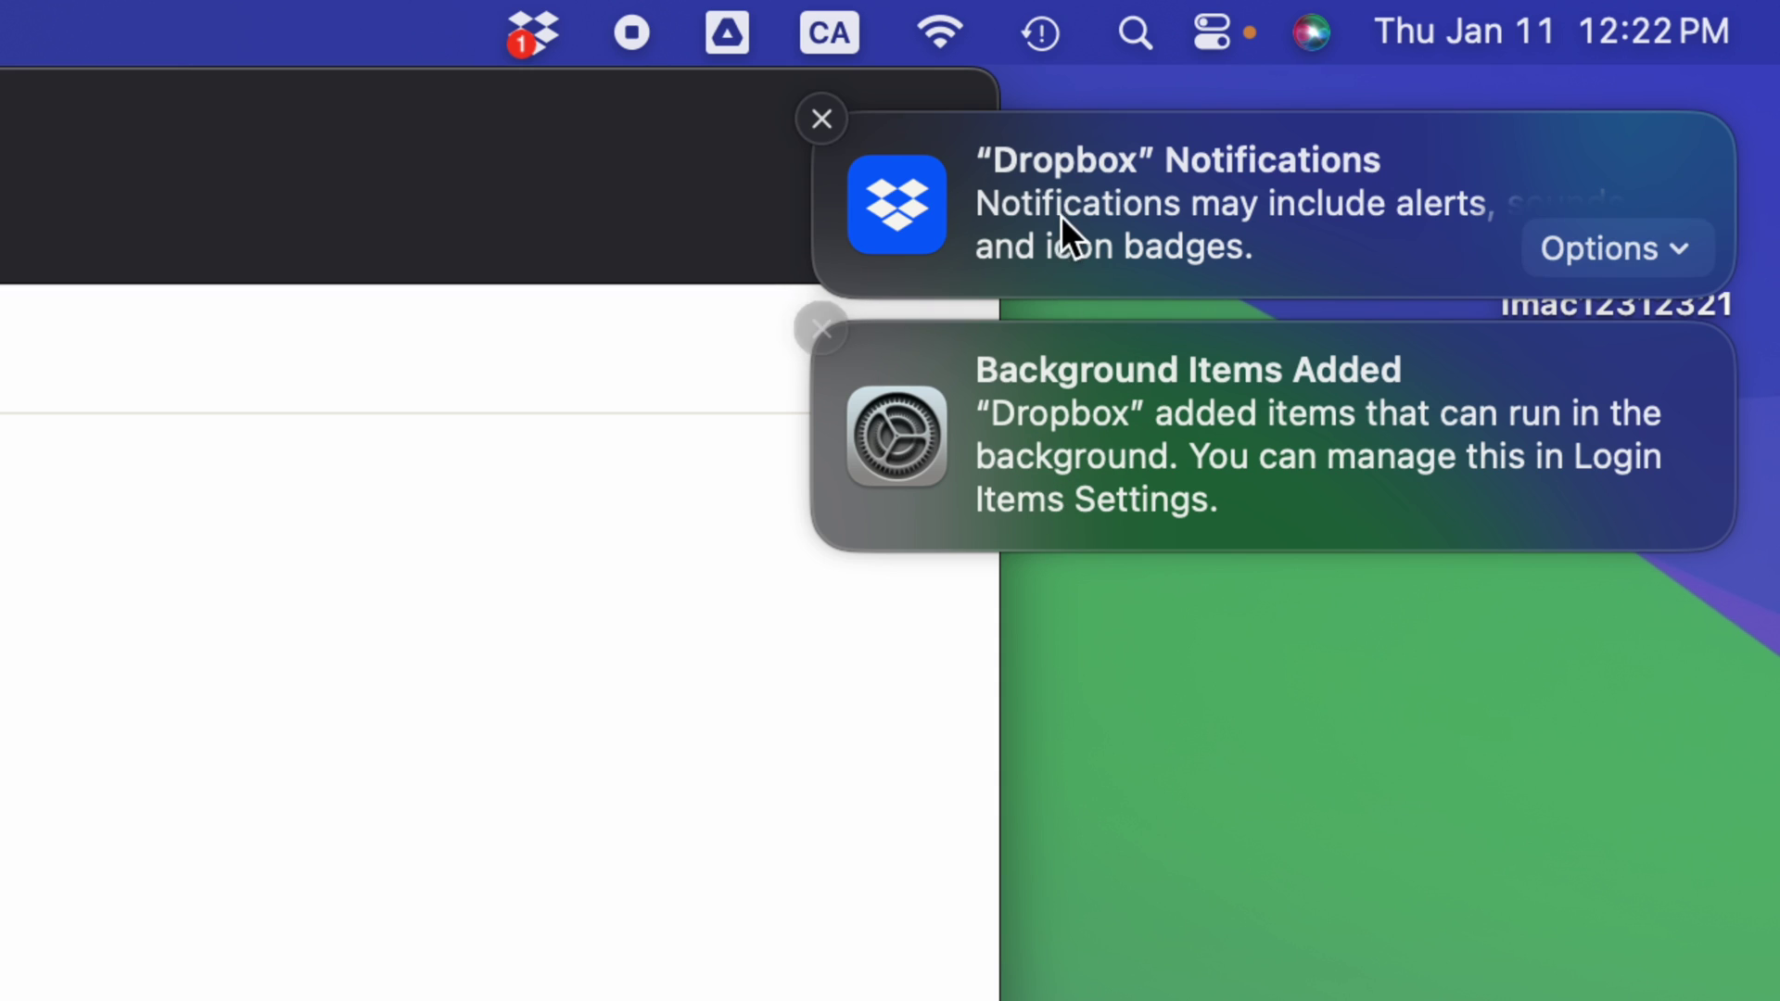
left_click(1119, 426)
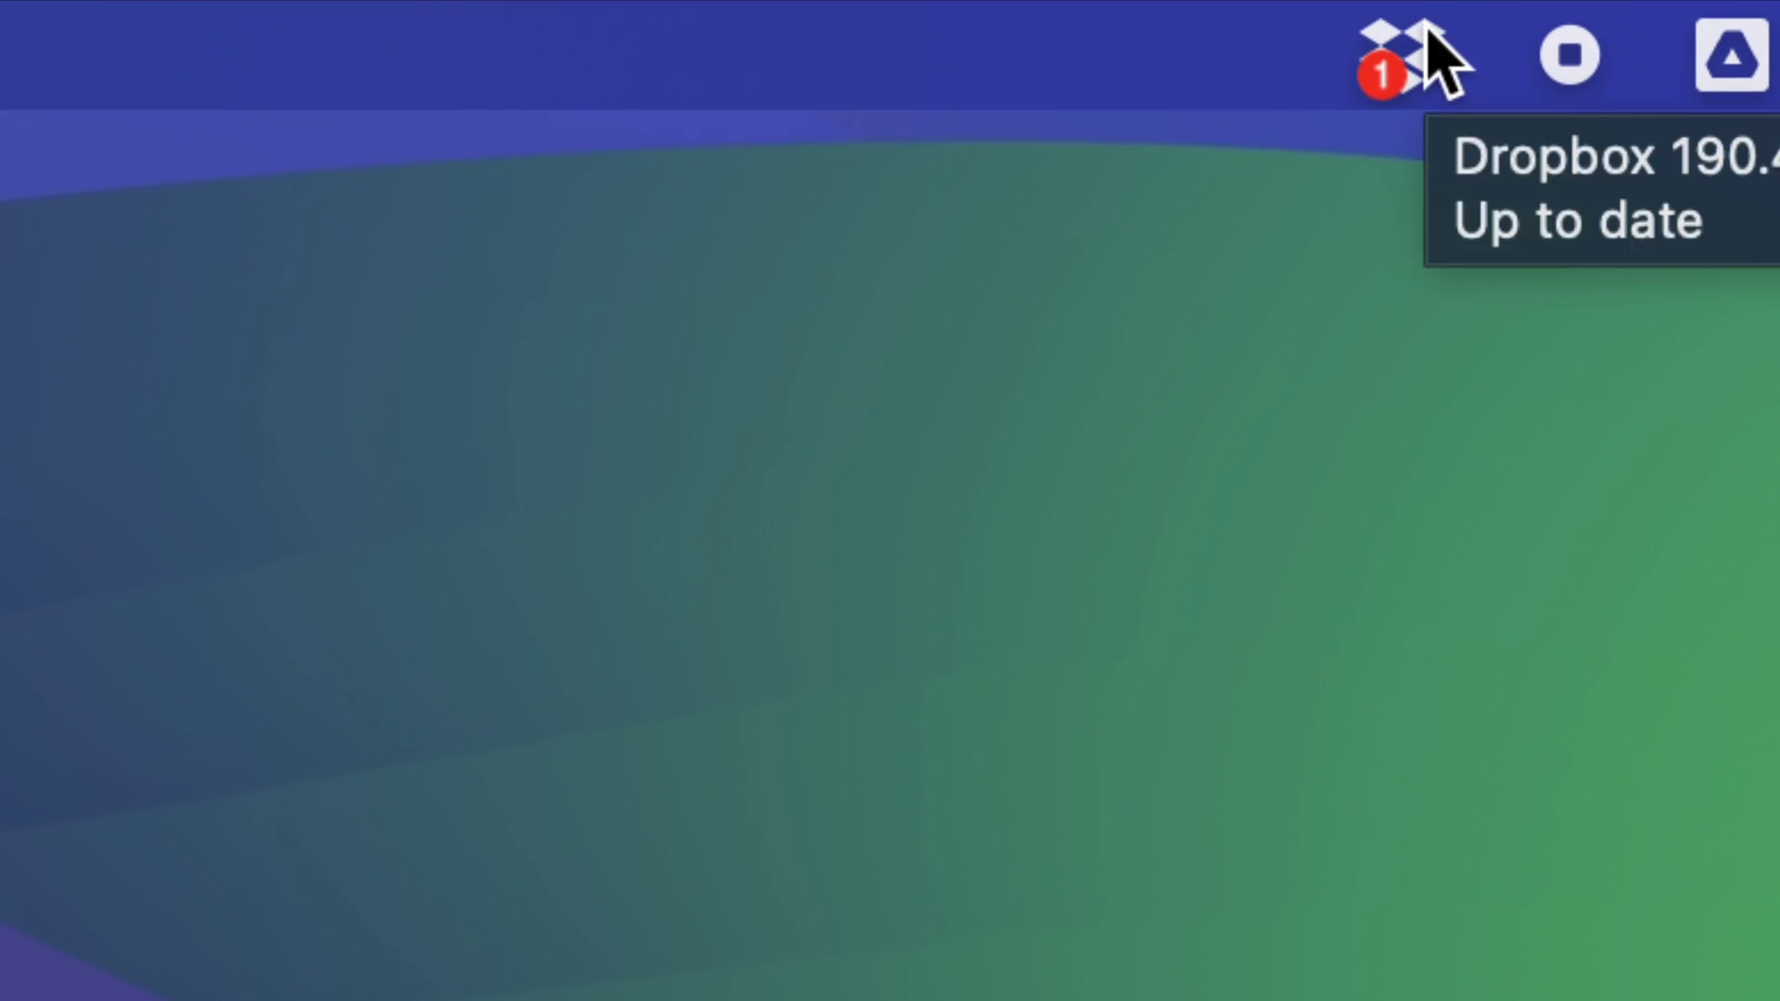
left_click(1428, 28)
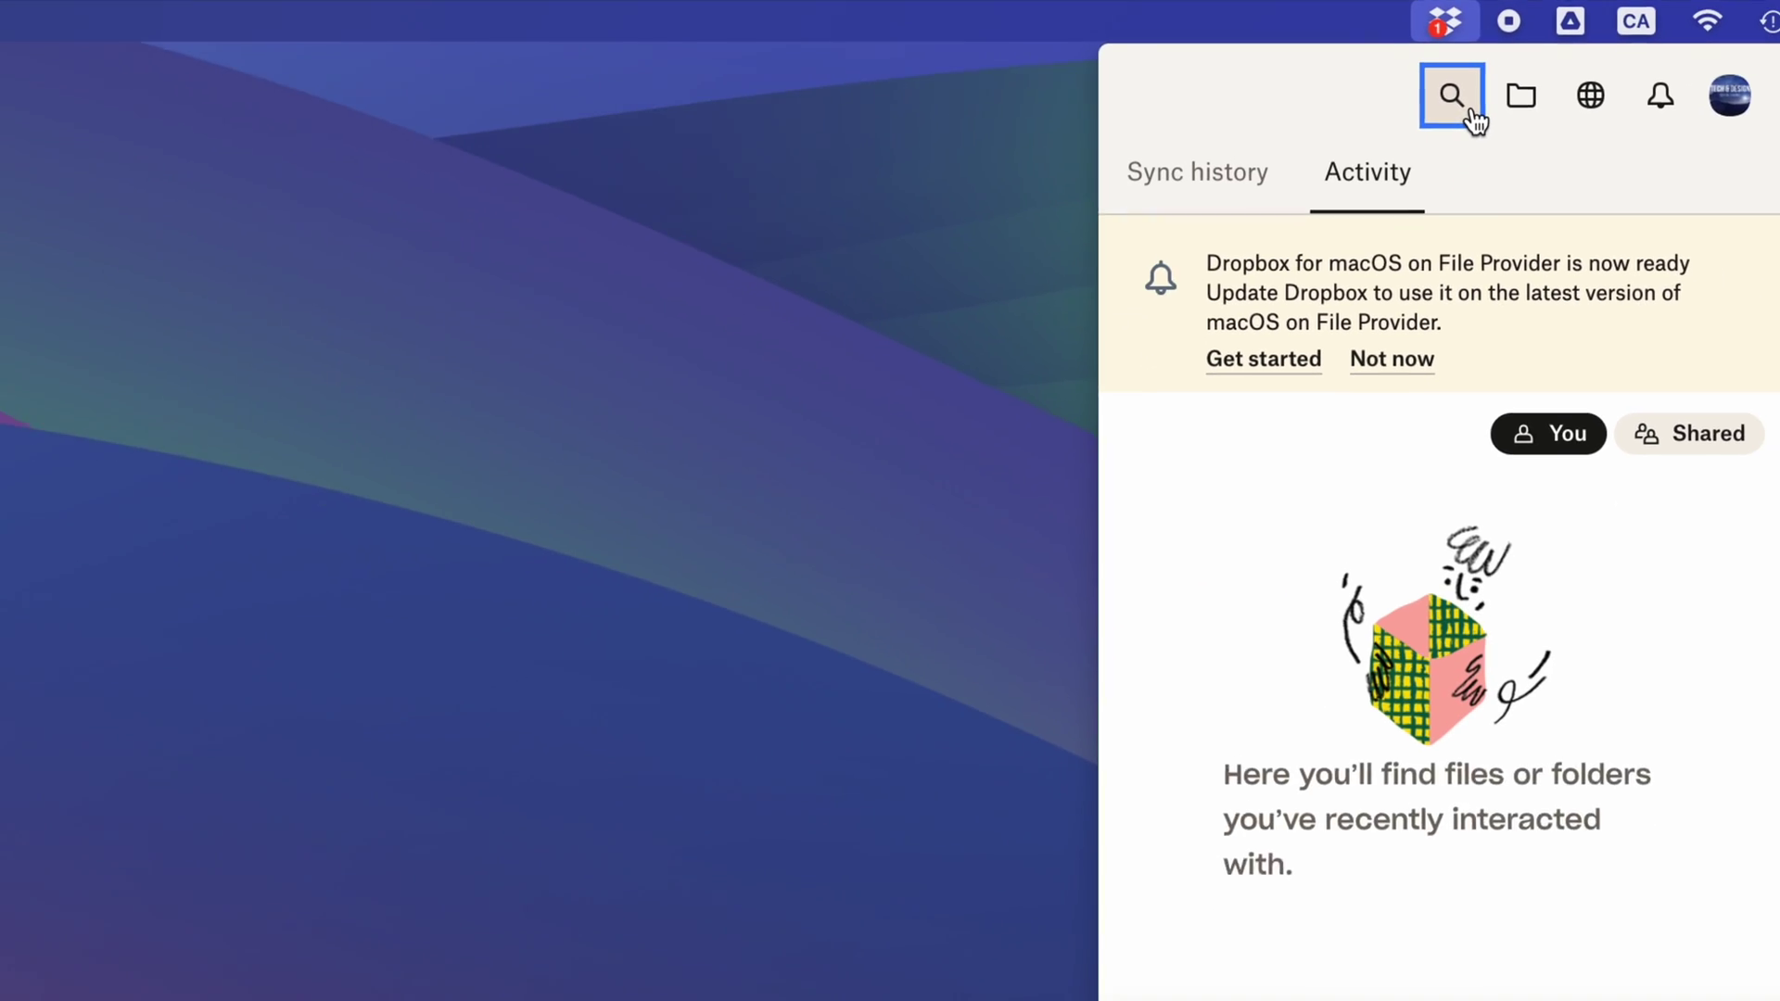